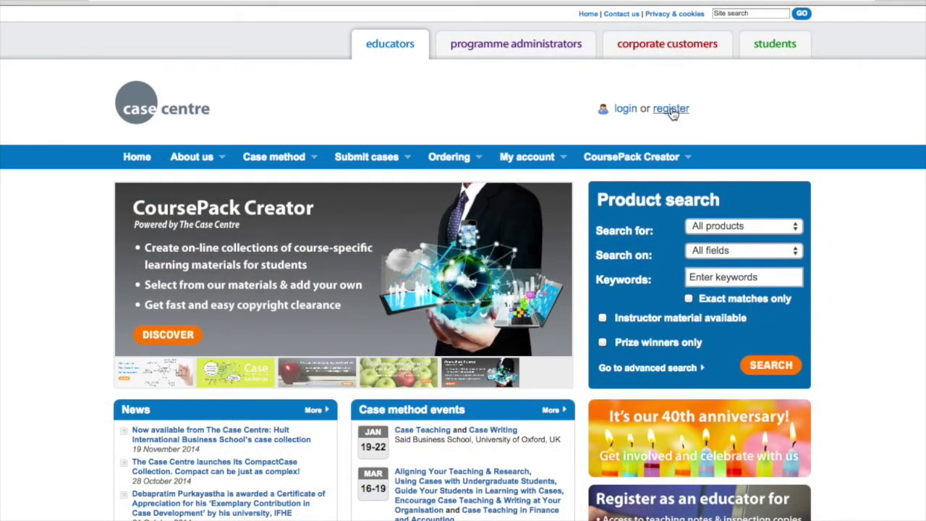
- Look over the educator registration page
{"action": "left_click", "coordinate": [671, 110]}
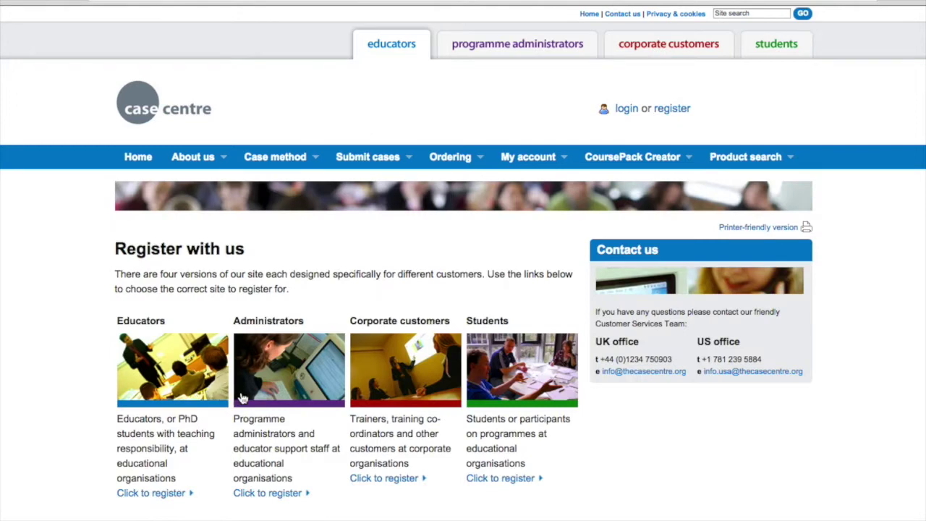
{"action": "left_click", "coordinate": [161, 493]}
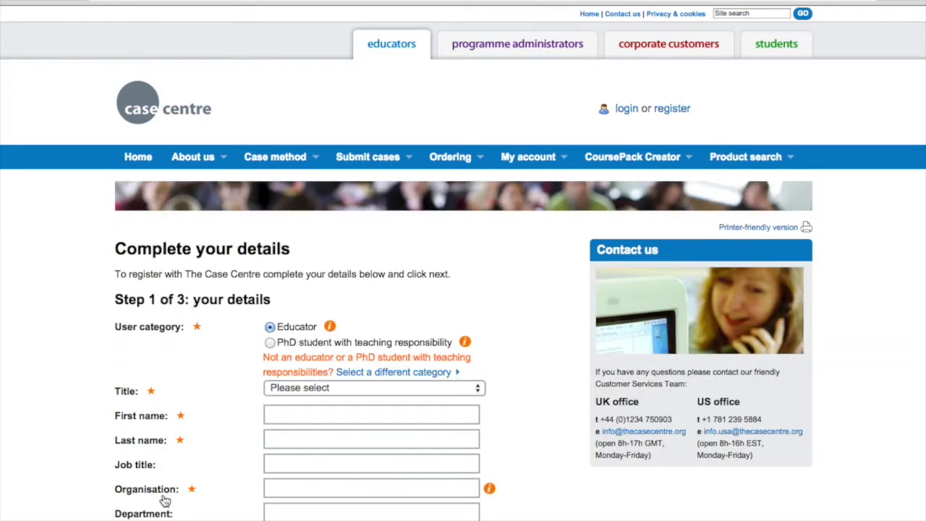
{"action": "scroll", "coordinate": [165, 501], "scroll_direction": "down", "scroll_amount": 5}
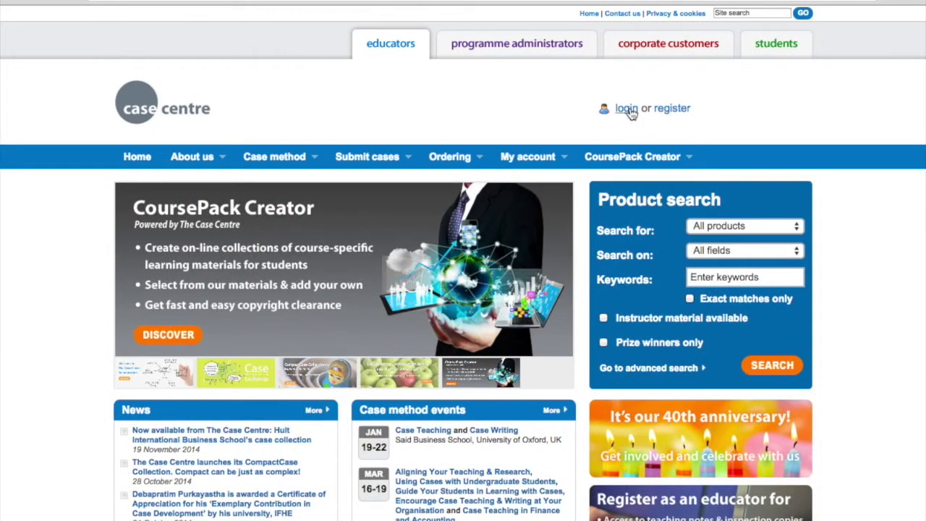
- Log in with the educator account's e-mail and password
{"action": "left_click", "coordinate": [627, 109]}
{"action": "type", "text": "faculty@demo.edu"}
{"action": "key", "text": "Tab"}
{"action": "type", "text": "••••••••••"}
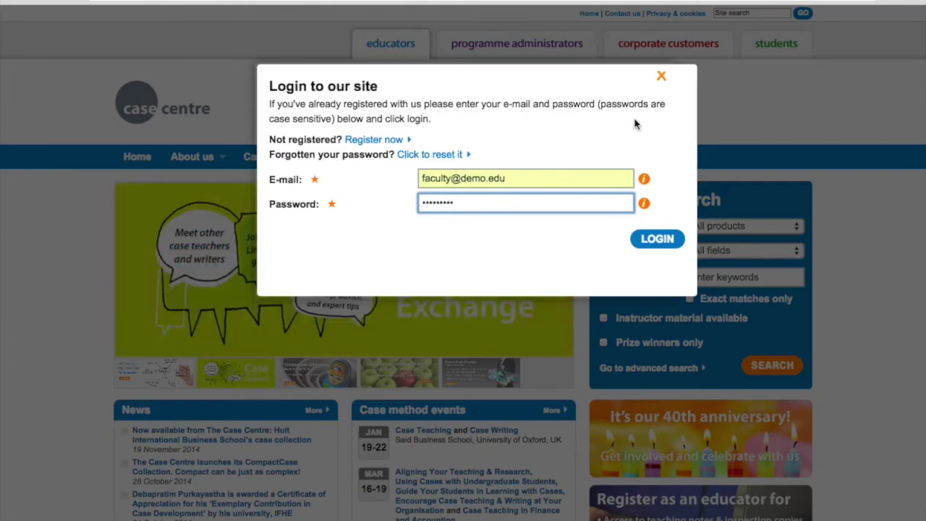
{"action": "left_click", "coordinate": [662, 239]}
{"action": "left_click_drag", "start_coordinate": [137, 360], "coordinate": [570, 366]}
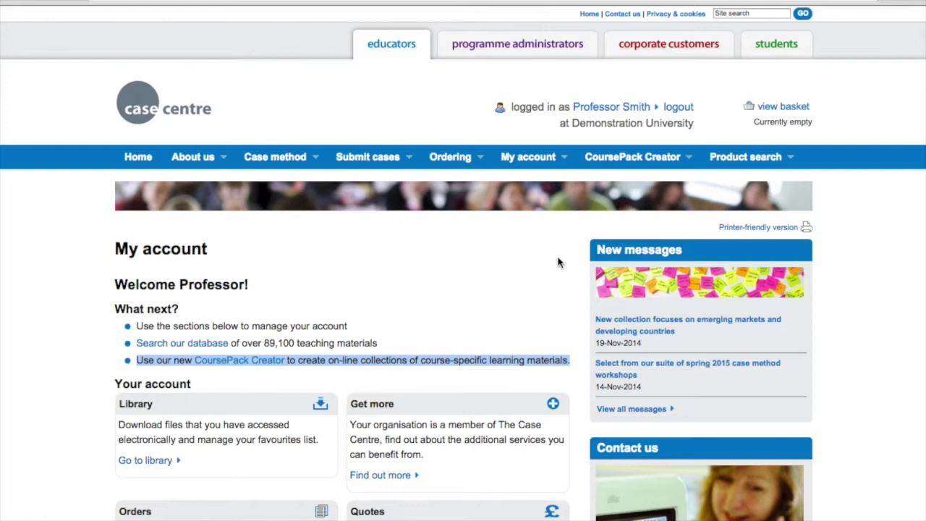
- Go to Manage CoursePacks under CoursePack Creator
{"action": "mouse_move", "coordinate": [608, 162]}
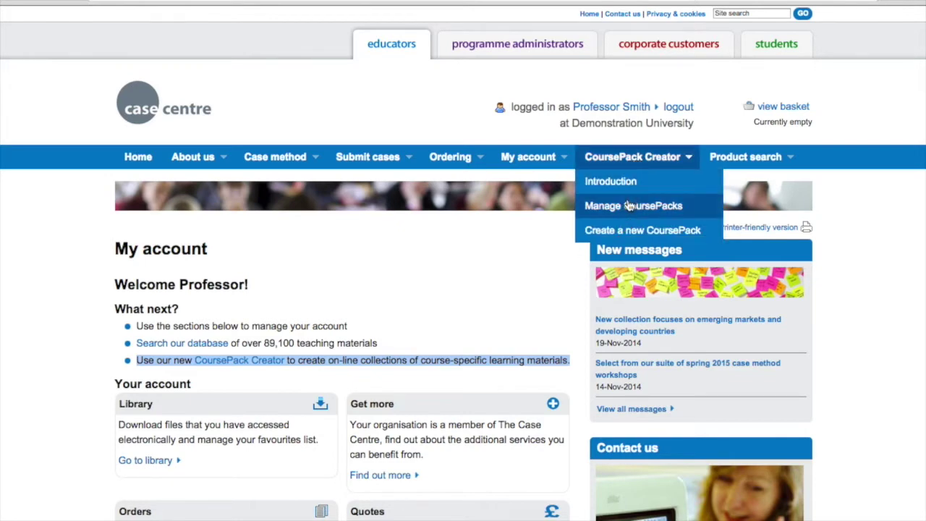
{"action": "left_click", "coordinate": [629, 205]}
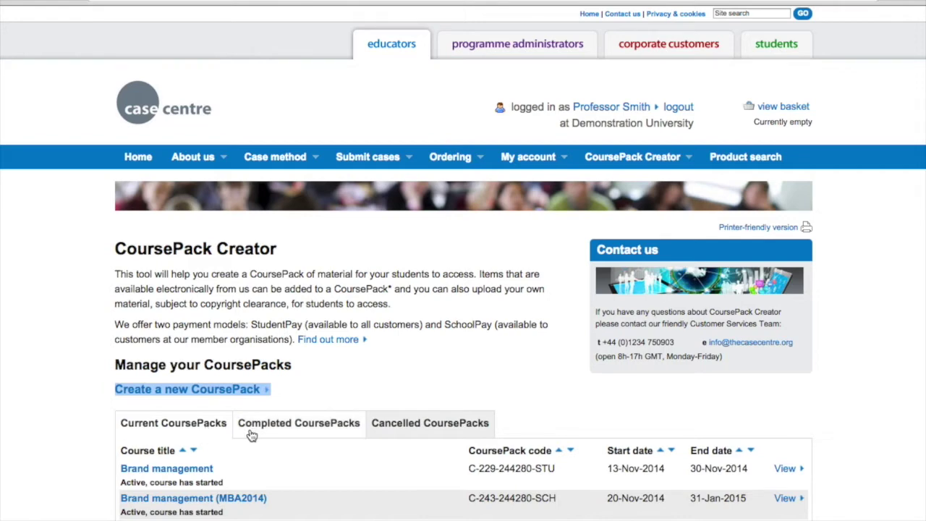
- Review the Completed and Cancelled CoursePacks, then start creating a new CoursePack
{"action": "left_click", "coordinate": [278, 427]}
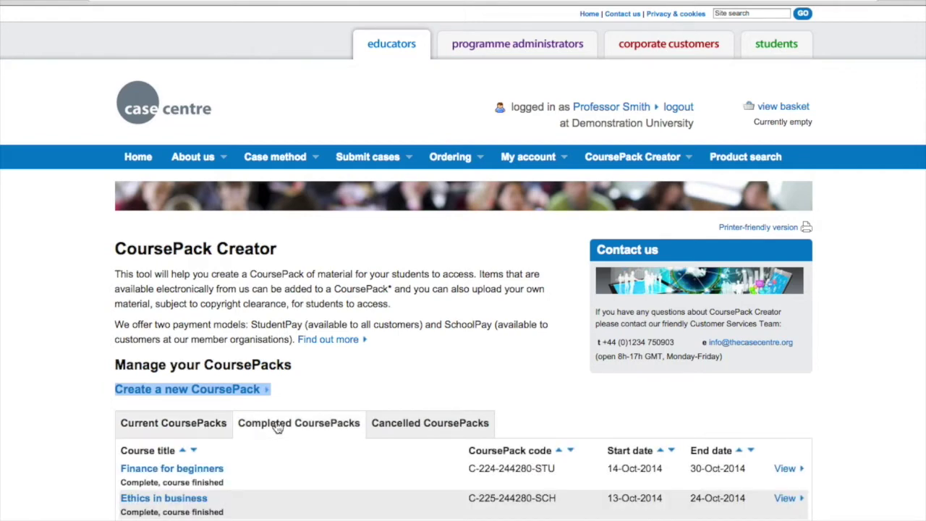
{"action": "left_click", "coordinate": [396, 427]}
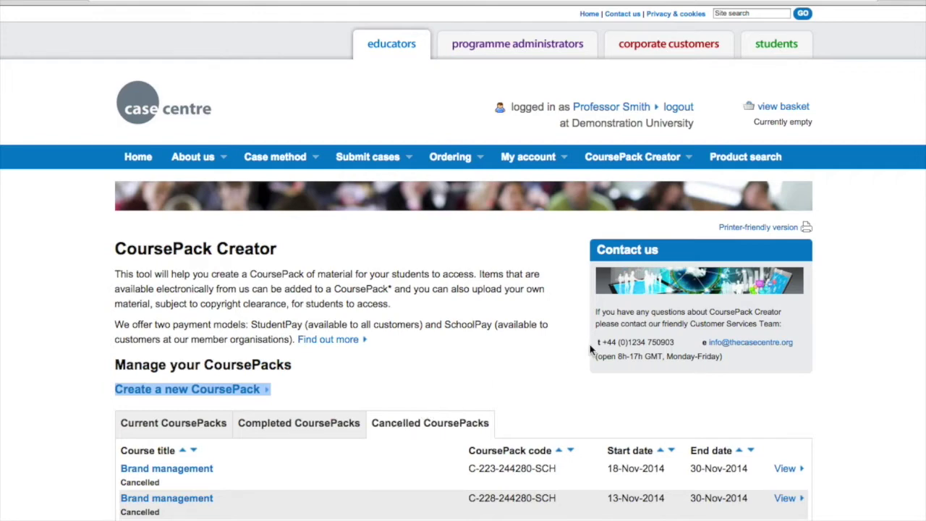
{"action": "left_click_drag", "start_coordinate": [598, 342], "coordinate": [799, 339]}
{"action": "left_click", "coordinate": [229, 395]}
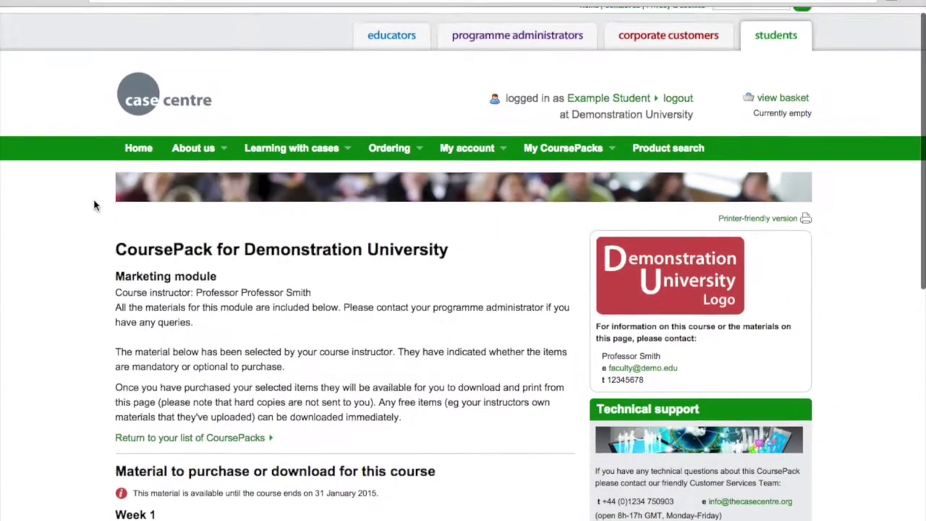
{"action": "scroll", "coordinate": [94, 205], "scroll_direction": "down", "scroll_amount": 2}
{"action": "scroll", "coordinate": [94, 206], "scroll_direction": "down", "scroll_amount": 4}
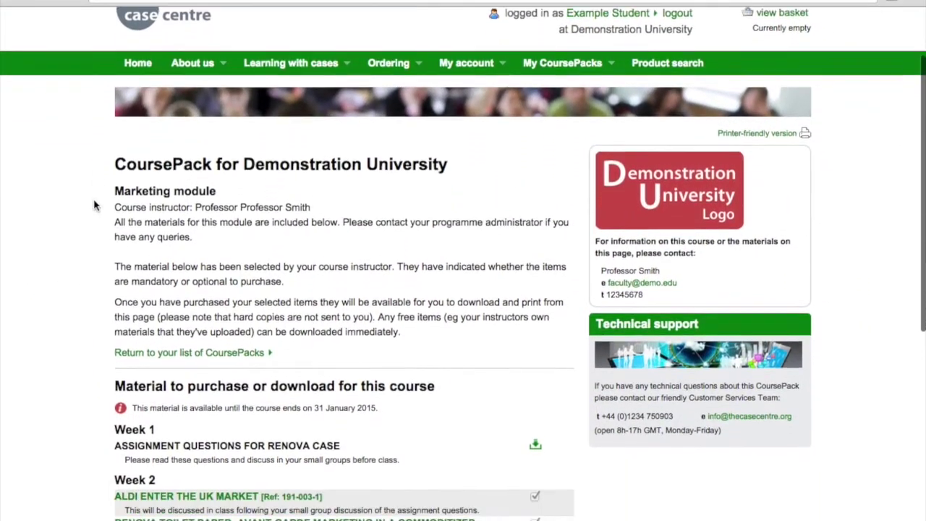
{"action": "scroll", "coordinate": [94, 206], "scroll_direction": "down", "scroll_amount": 3}
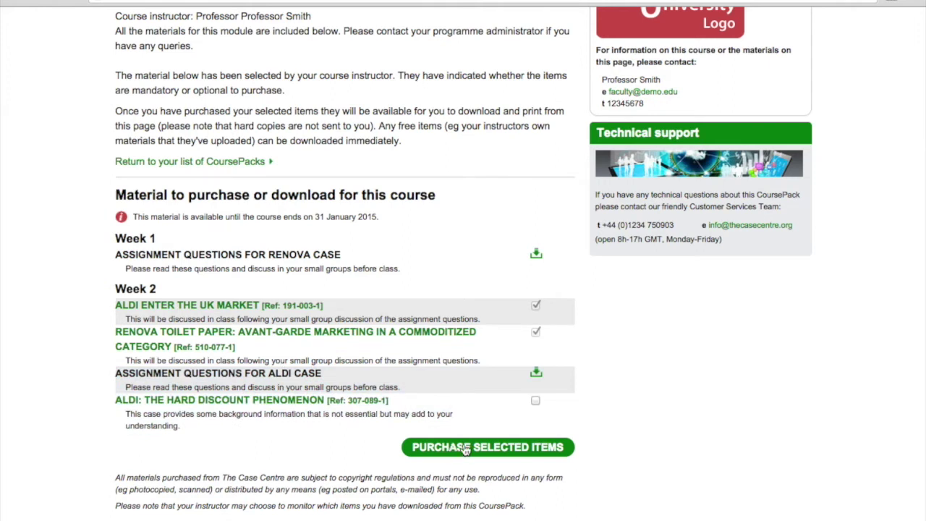
{"action": "left_click", "coordinate": [536, 401]}
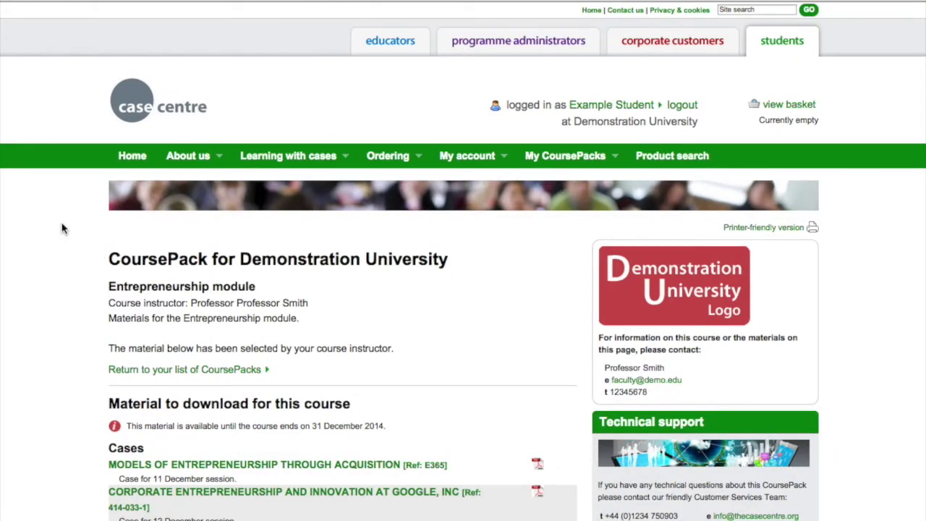
{"action": "scroll", "coordinate": [62, 228], "scroll_direction": "down", "scroll_amount": 5}
{"action": "scroll", "coordinate": [62, 229], "scroll_direction": "down", "scroll_amount": 3}
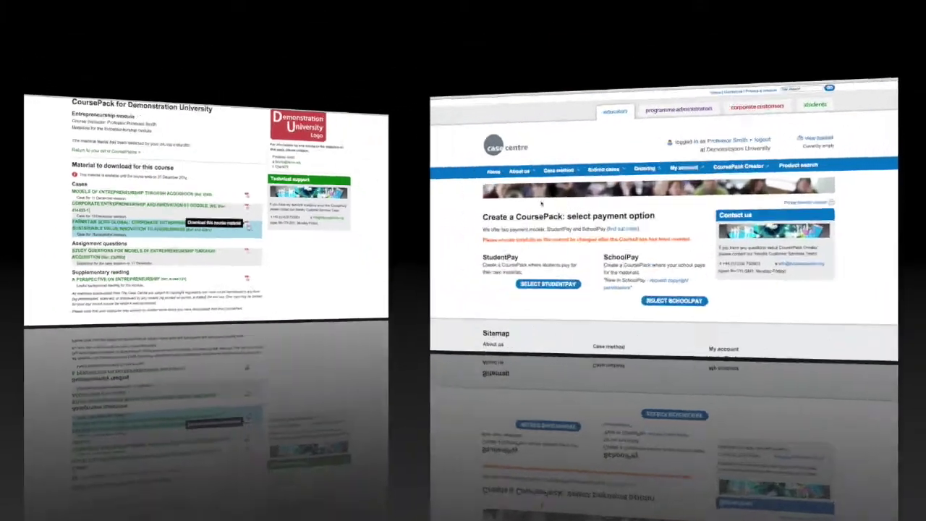
{"action": "mouse_move", "coordinate": [208, 174]}
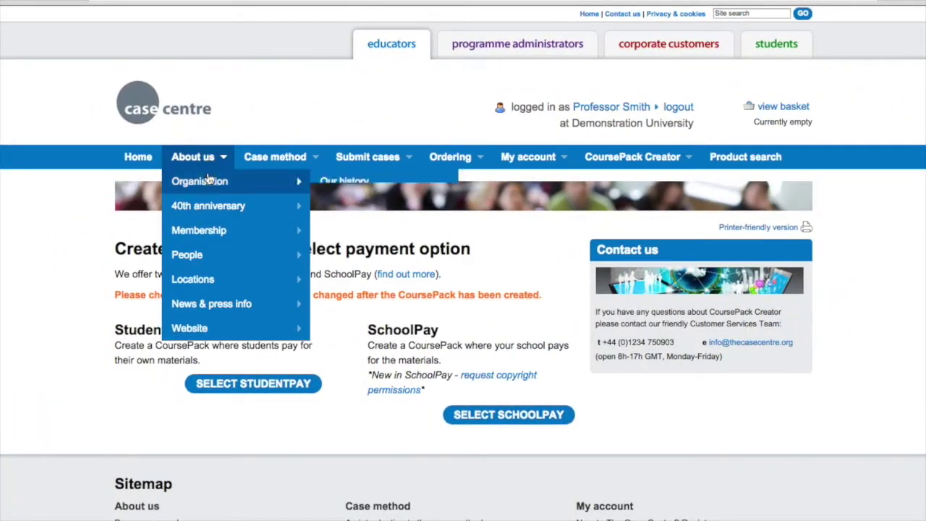
- Choose SchoolPay as the payment option for the new CoursePack
{"action": "mouse_move", "coordinate": [217, 230]}
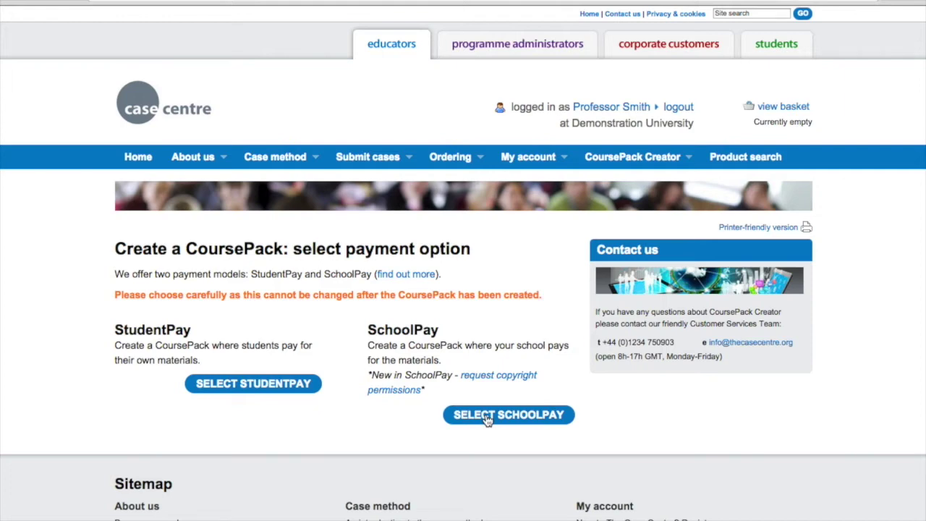
{"action": "left_click", "coordinate": [486, 415]}
{"action": "left_click", "coordinate": [303, 301]}
- Name the course 'Brand management (MBA 2015)' with course type Postgraduate
{"action": "type", "text": "Brand"}
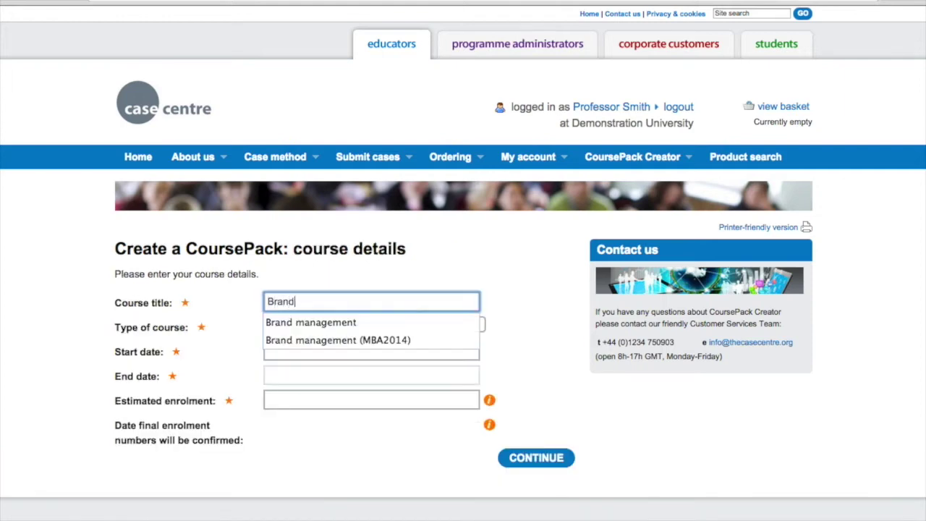
{"action": "type", "text": " management (MB"}
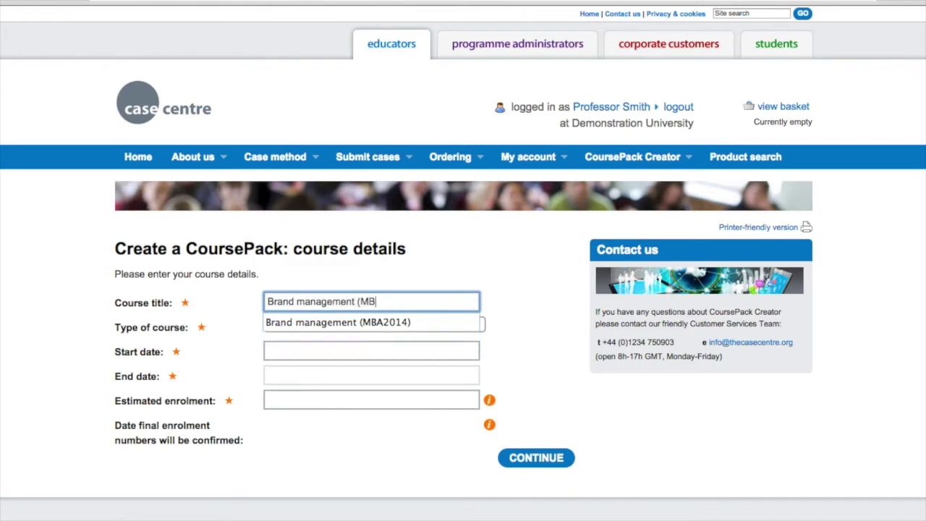
{"action": "type", "text": "A 2015)"}
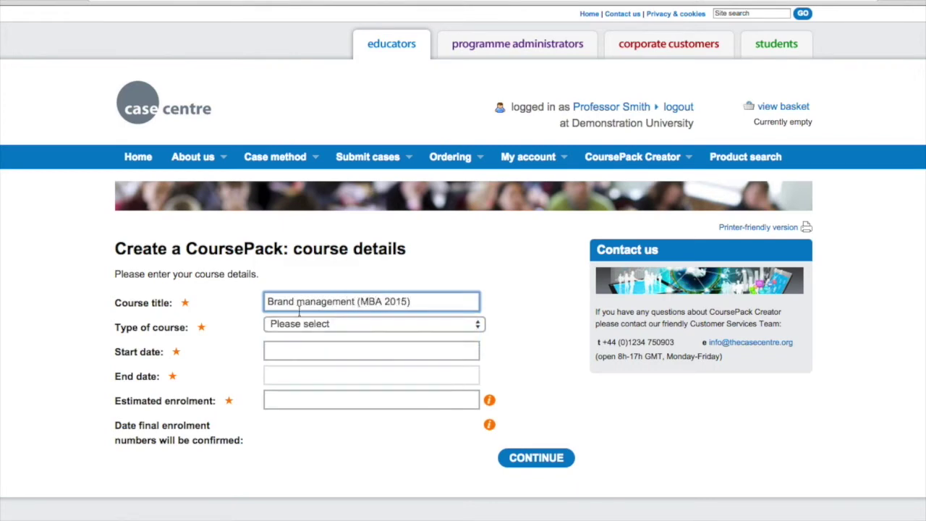
{"action": "left_click", "coordinate": [291, 325]}
{"action": "left_click", "coordinate": [293, 354]}
- Set dates 1-Feb-2015 to 30-Apr-2015, enter 25, and submit the course details
{"action": "left_click", "coordinate": [292, 353]}
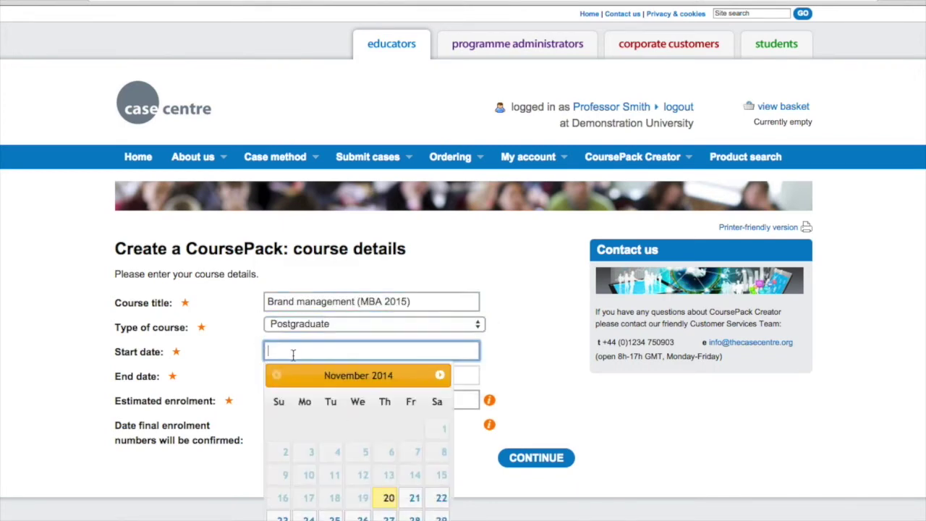
{"action": "left_click", "coordinate": [441, 374]}
{"action": "left_click", "coordinate": [440, 375]}
{"action": "left_click", "coordinate": [440, 374]}
{"action": "left_click", "coordinate": [278, 437]}
{"action": "left_click", "coordinate": [302, 390]}
{"action": "left_click", "coordinate": [439, 412]}
{"action": "left_click", "coordinate": [439, 412]}
{"action": "left_click", "coordinate": [384, 510]}
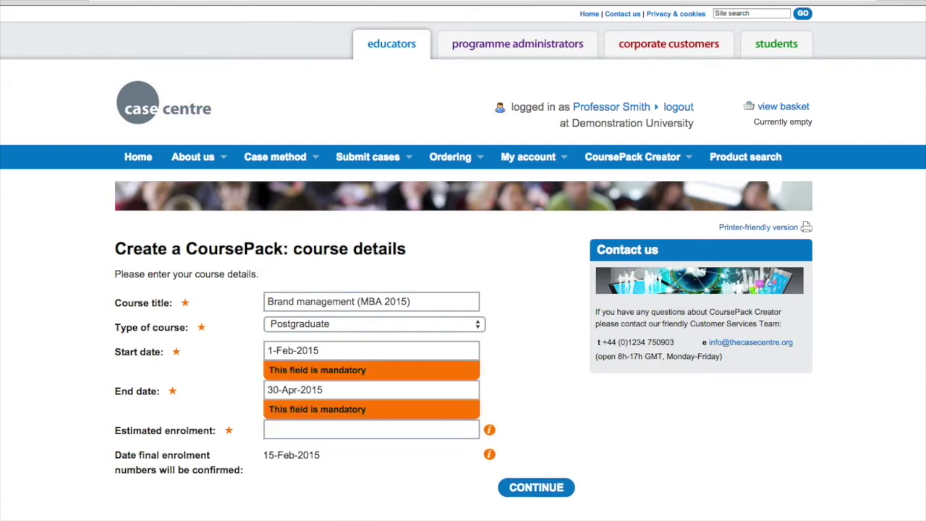
{"action": "left_click", "coordinate": [328, 432]}
{"action": "type", "text": "25"}
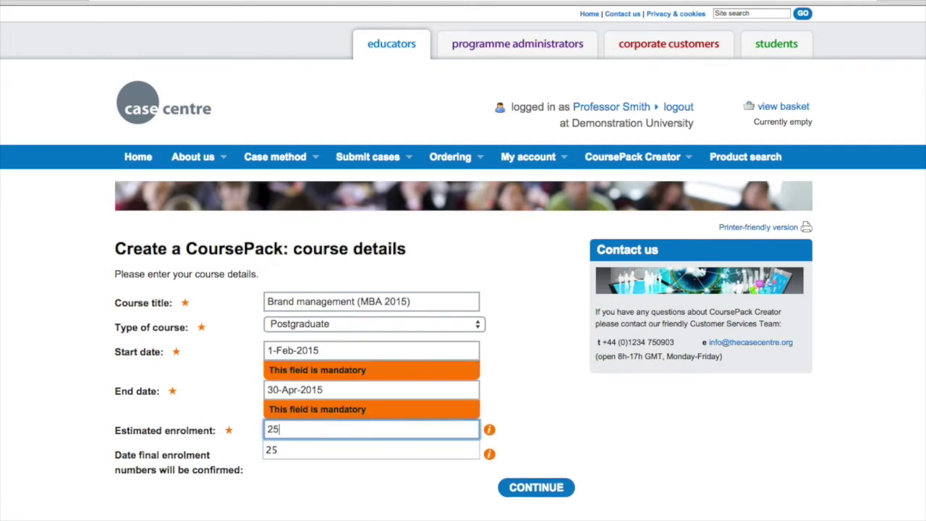
{"action": "left_click", "coordinate": [535, 488]}
- Fill in the course contact name and contact e-mail from the autofill suggestions
{"action": "type", "text": "Pro"}
{"action": "key", "text": "Down"}
{"action": "key", "text": "Tab"}
{"action": "type", "text": "f"}
{"action": "key", "text": "Down"}
{"action": "key", "text": "Tab"}
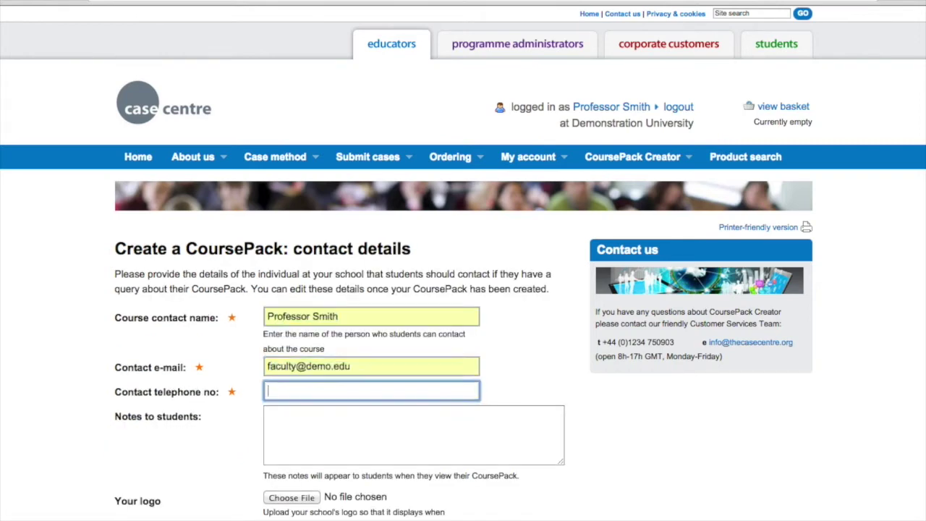
- Fill in the contact telephone and the student note 'Course materials for the Brand Management elective.'
{"action": "type", "text": "1"}
{"action": "key", "text": "Down"}
{"action": "key", "text": "Tab"}
{"action": "type", "text": "Course "}
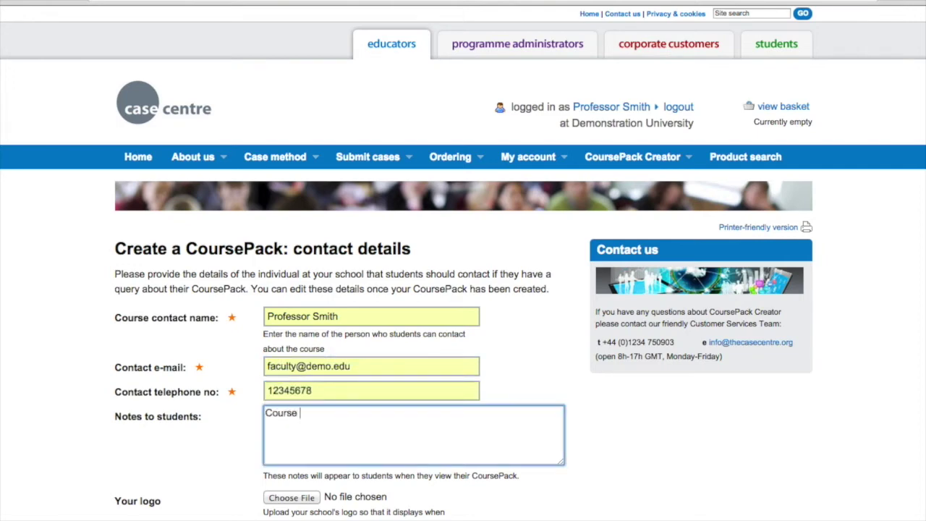
{"action": "type", "text": "materials for the Brand Management elective."}
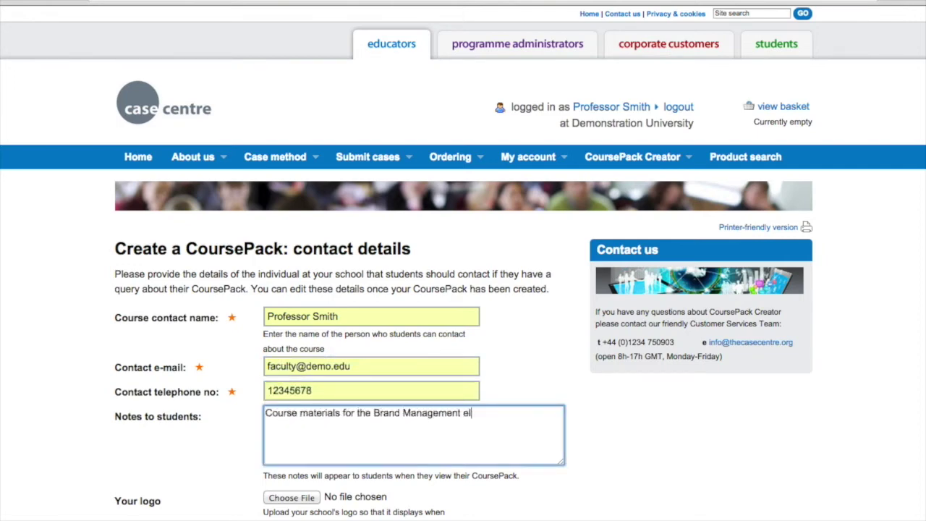
- Attach demounilogo.png as the school logo, accept the terms of business, and continue
{"action": "left_click", "coordinate": [308, 499]}
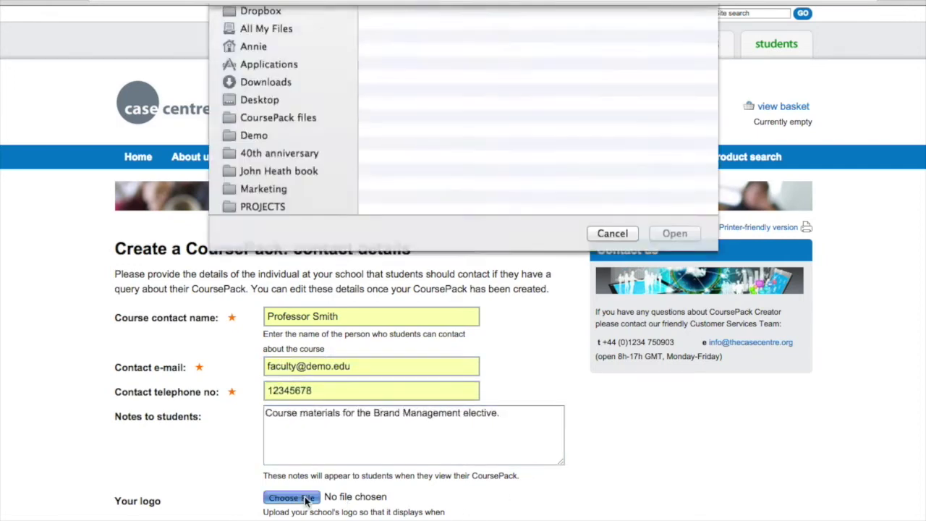
{"action": "left_click", "coordinate": [418, 86]}
{"action": "left_click", "coordinate": [674, 285]}
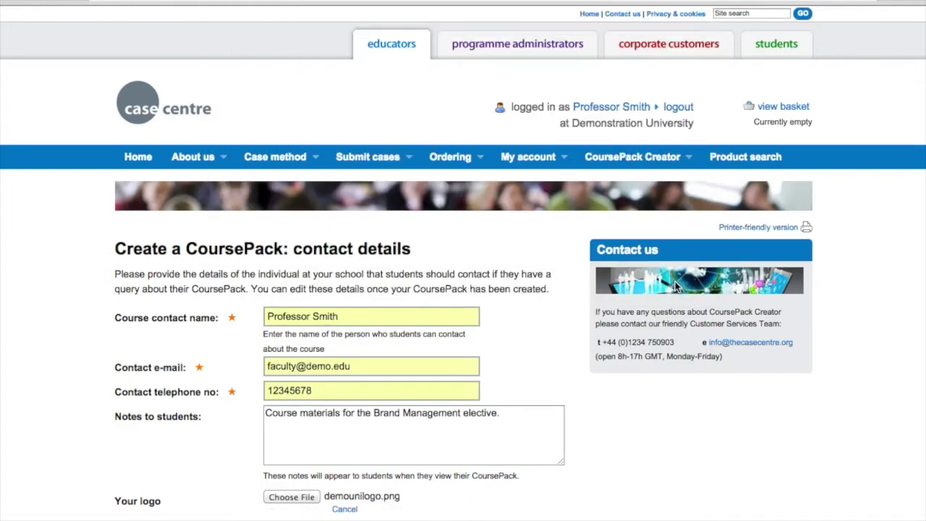
{"action": "scroll", "coordinate": [495, 512], "scroll_direction": "down", "scroll_amount": 3}
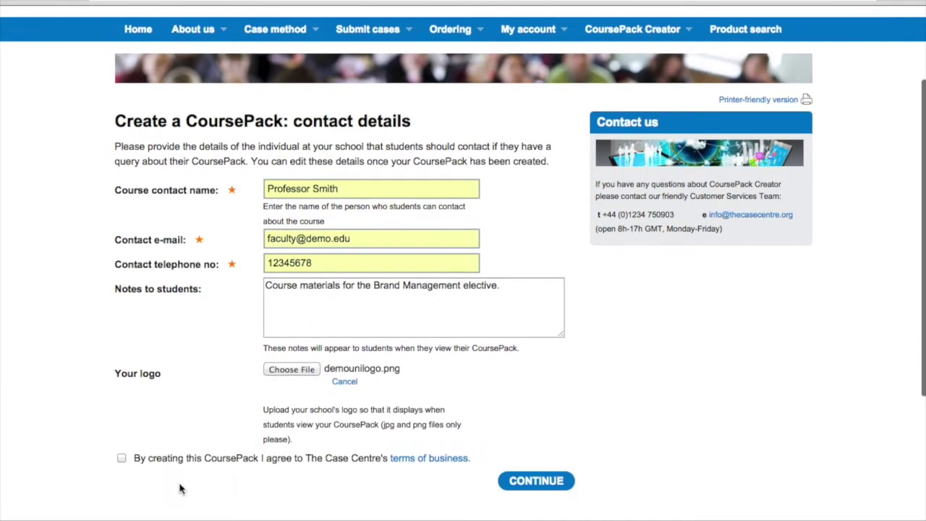
{"action": "left_click", "coordinate": [122, 458]}
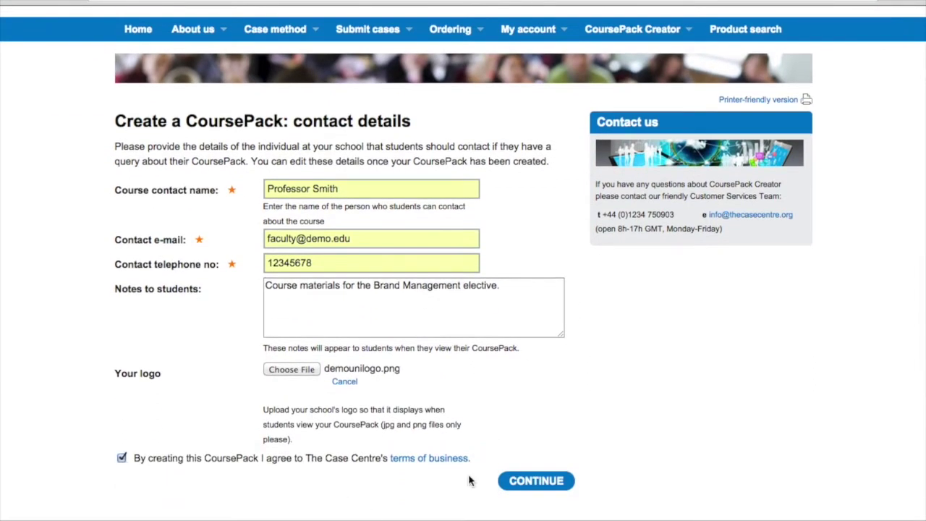
{"action": "left_click", "coordinate": [536, 482]}
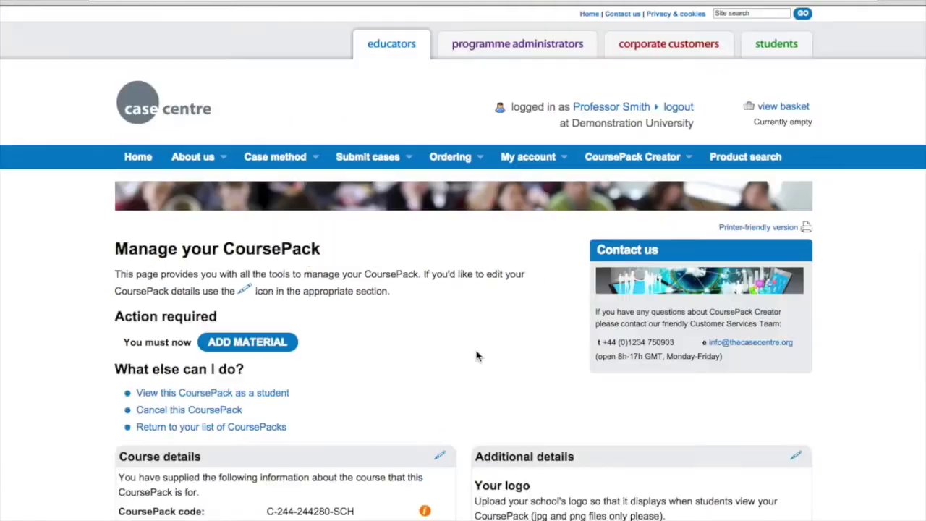
- Search Case Centre materials for 'ALDI marketing' to find the ALDI ENTER THE UK MARKET case
{"action": "left_click", "coordinate": [265, 346]}
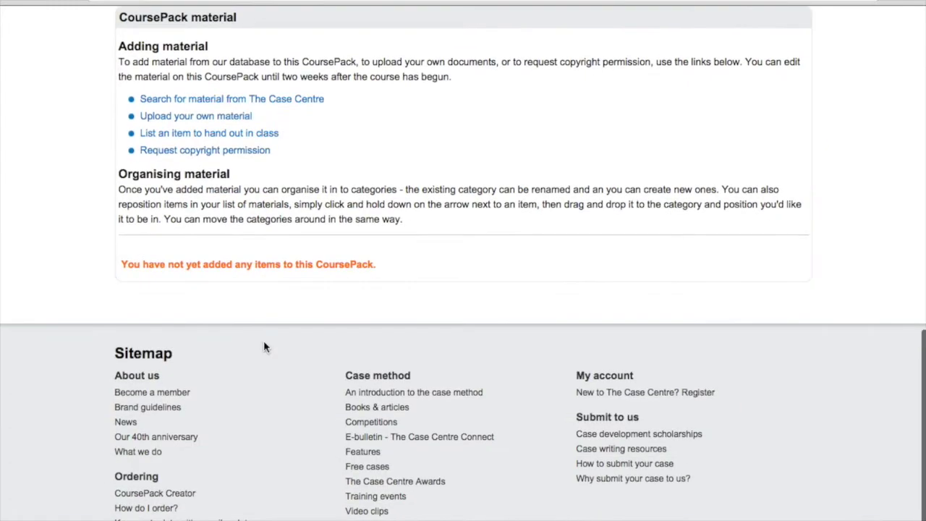
{"action": "left_click", "coordinate": [260, 105]}
{"action": "type", "text": "ALDI"}
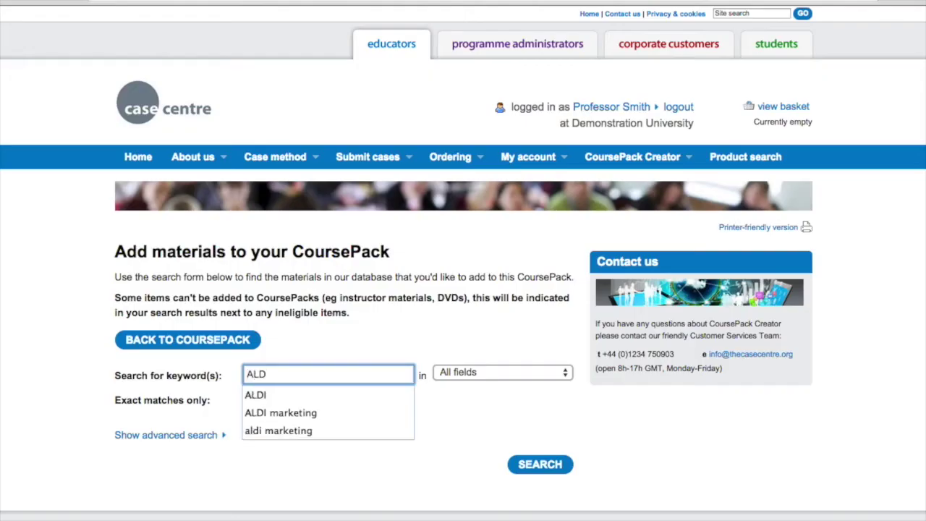
{"action": "key", "text": "Down"}
{"action": "key", "text": "Down"}
{"action": "key", "text": "Tab"}
{"action": "left_click", "coordinate": [540, 466]}
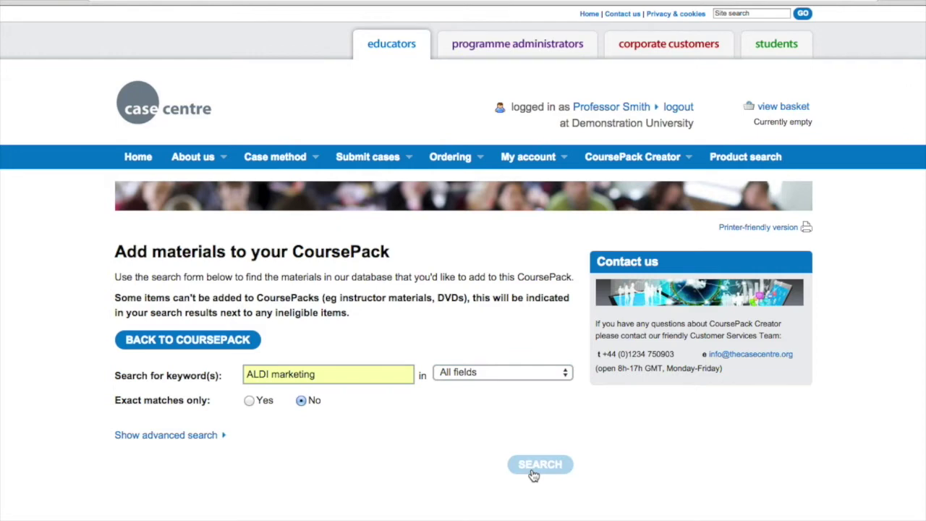
{"action": "scroll", "coordinate": [533, 475], "scroll_direction": "down", "scroll_amount": 6}
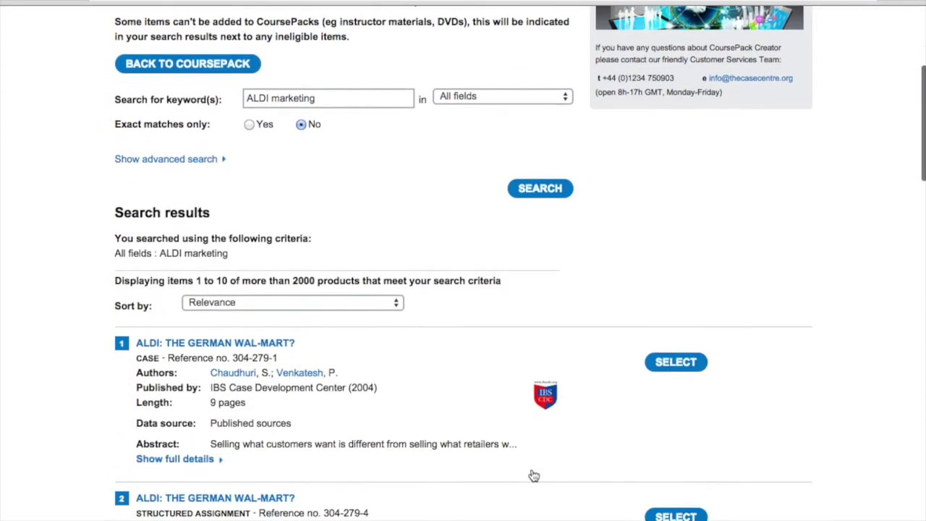
{"action": "scroll", "coordinate": [533, 475], "scroll_direction": "down", "scroll_amount": 2}
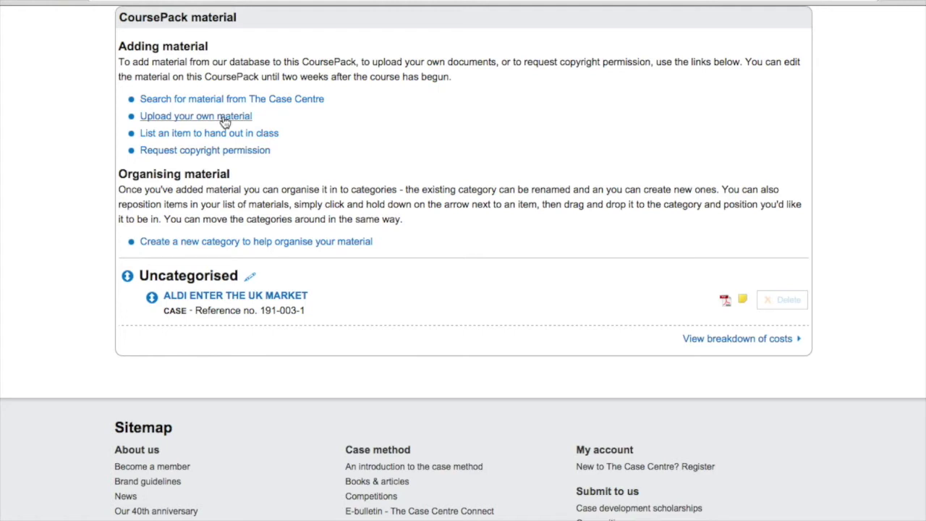
- Describe an upload as 'Assignment questions for Aldi case' with note 'Read and discuss with your study group before class.'
{"action": "left_click", "coordinate": [224, 123]}
{"action": "type", "text": "A"}
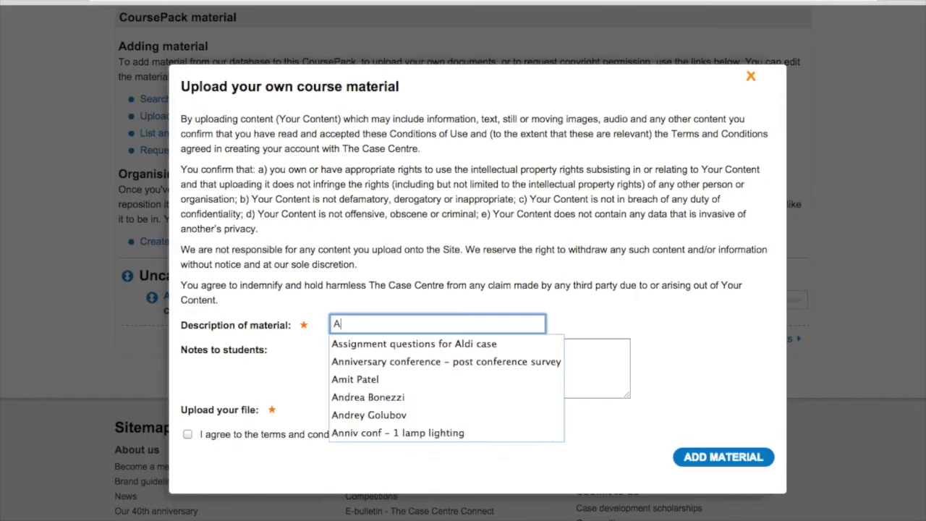
{"action": "key", "text": "Down"}
{"action": "key", "text": "Return"}
{"action": "key", "text": "Tab"}
{"action": "type", "text": "Read"}
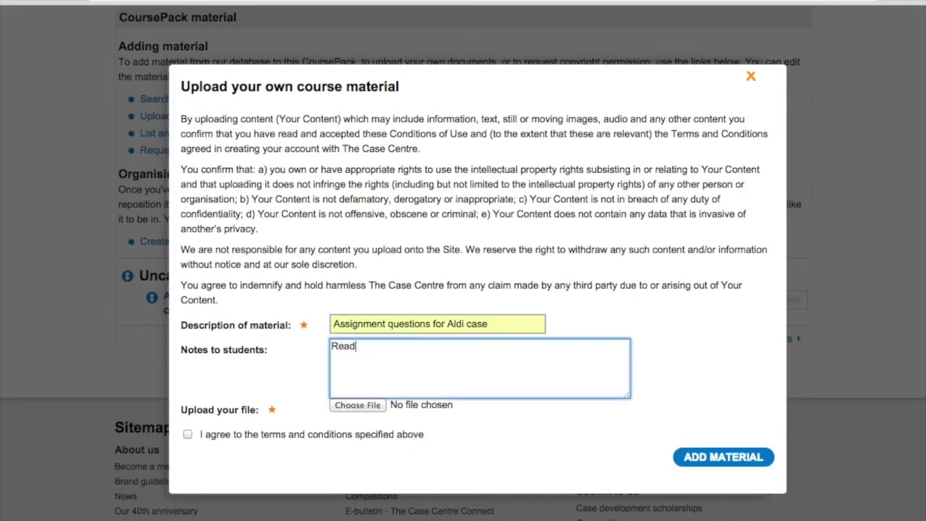
{"action": "type", "text": " and discuss with your study group before c"}
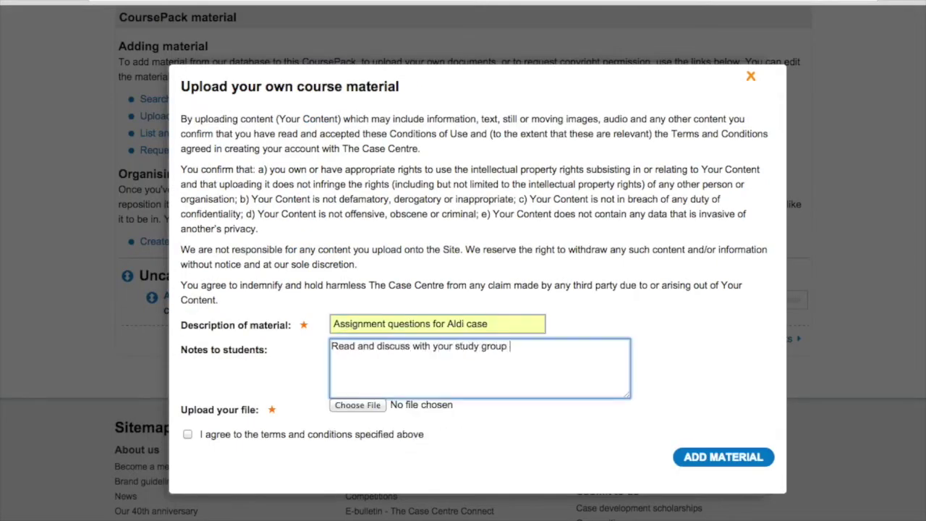
{"action": "type", "text": "lass."}
- Attach the Aldi assignment questions document and accept the upload terms
{"action": "left_click", "coordinate": [357, 405]}
{"action": "left_click", "coordinate": [409, 58]}
{"action": "left_click", "coordinate": [674, 285]}
{"action": "left_click", "coordinate": [188, 433]}
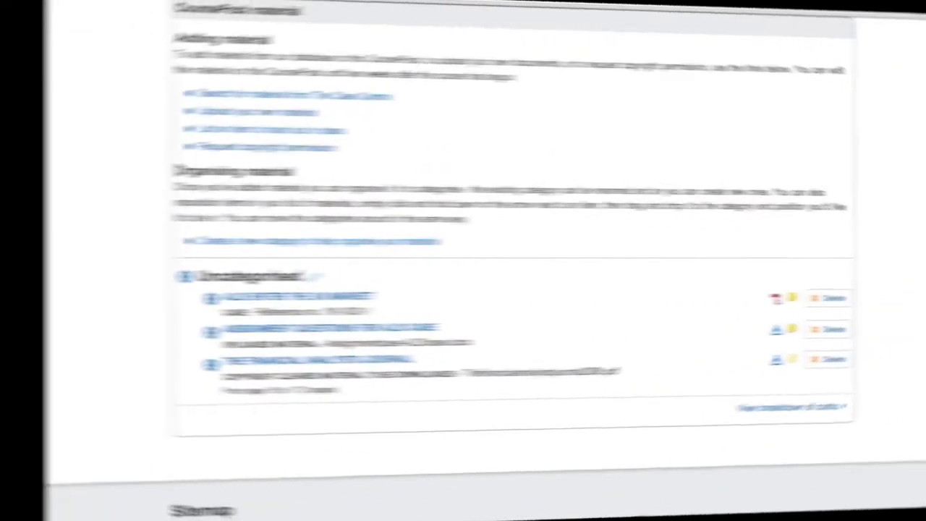
{"action": "left_click_drag", "start_coordinate": [119, 174], "coordinate": [231, 176]}
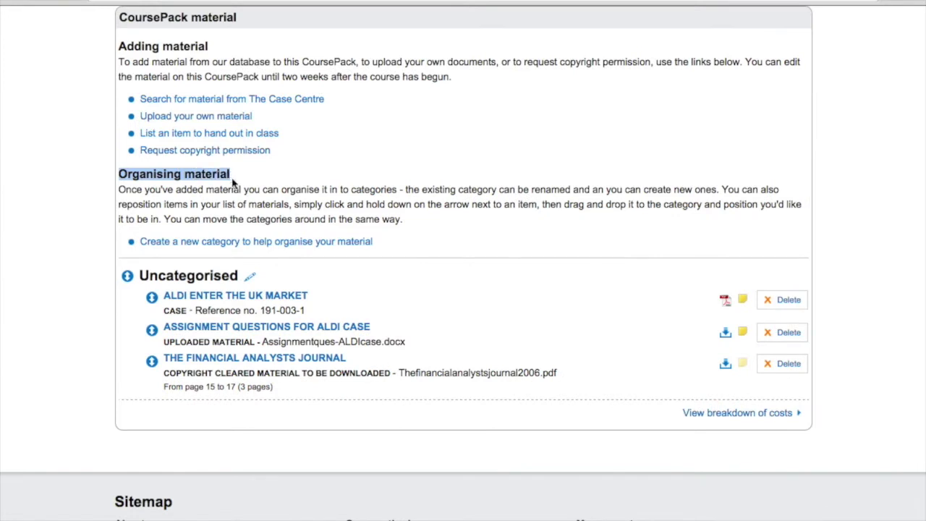
- Rename the Uncategorised category to 'Core reading'
{"action": "left_click", "coordinate": [249, 279]}
{"action": "double_click", "coordinate": [507, 114]}
{"action": "type", "text": "Core reading"}
{"action": "left_click", "coordinate": [568, 136]}
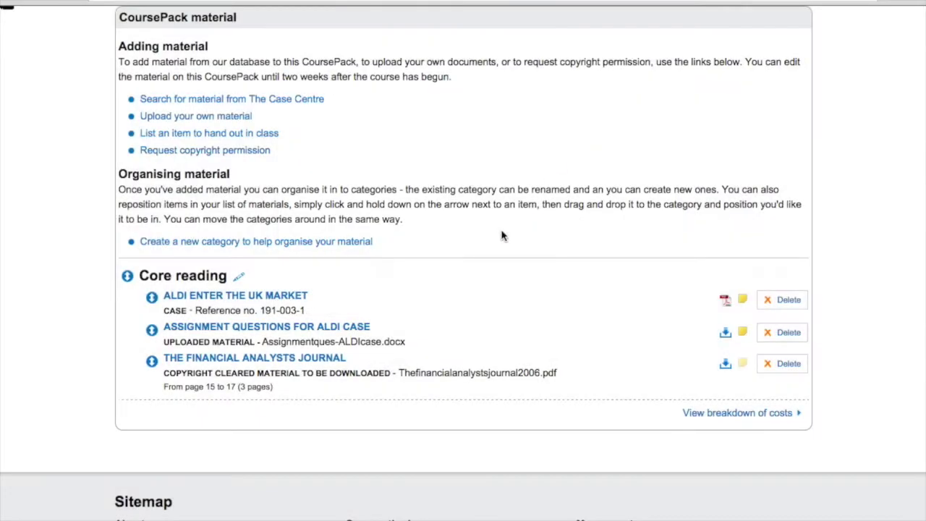
- Create a new category named 'Supplementary reading'
{"action": "left_click", "coordinate": [301, 243]}
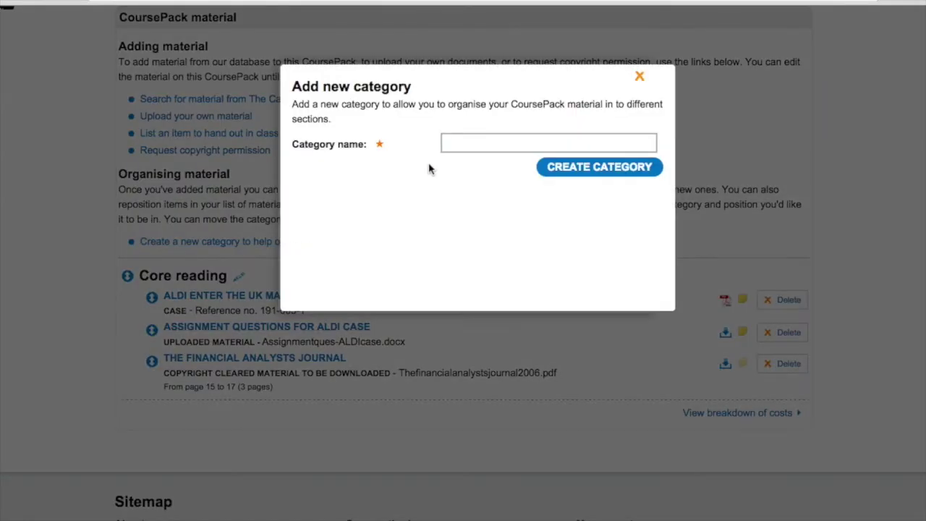
{"action": "type", "text": "Supplementary reading"}
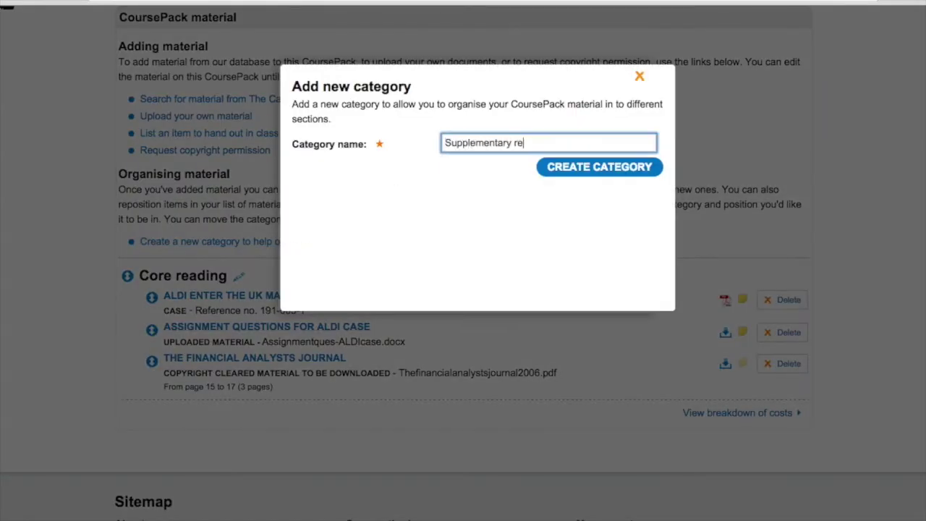
{"action": "left_click", "coordinate": [568, 172]}
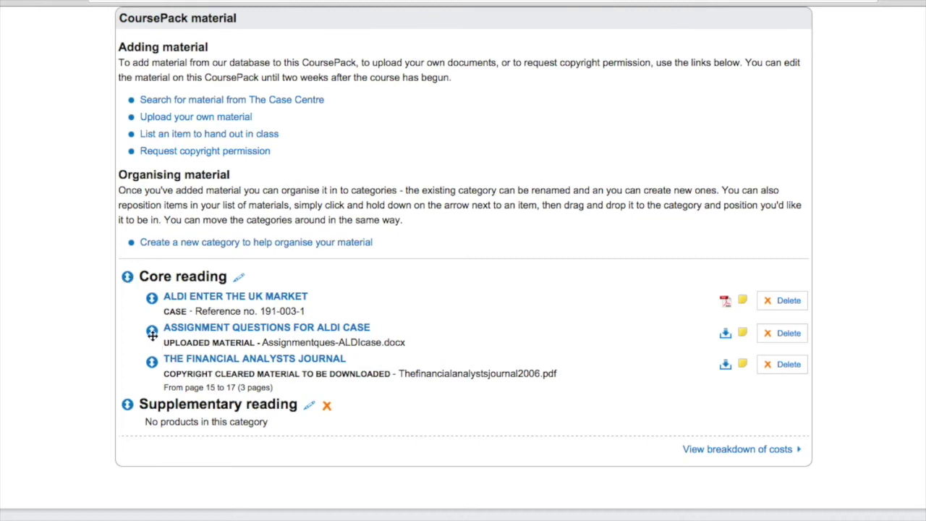
- Move the Financial Analysts Journal into Supplementary reading and place that category above Core reading
{"action": "left_click_drag", "start_coordinate": [152, 332], "coordinate": [152, 370]}
{"action": "left_click_drag", "start_coordinate": [152, 332], "coordinate": [161, 407]}
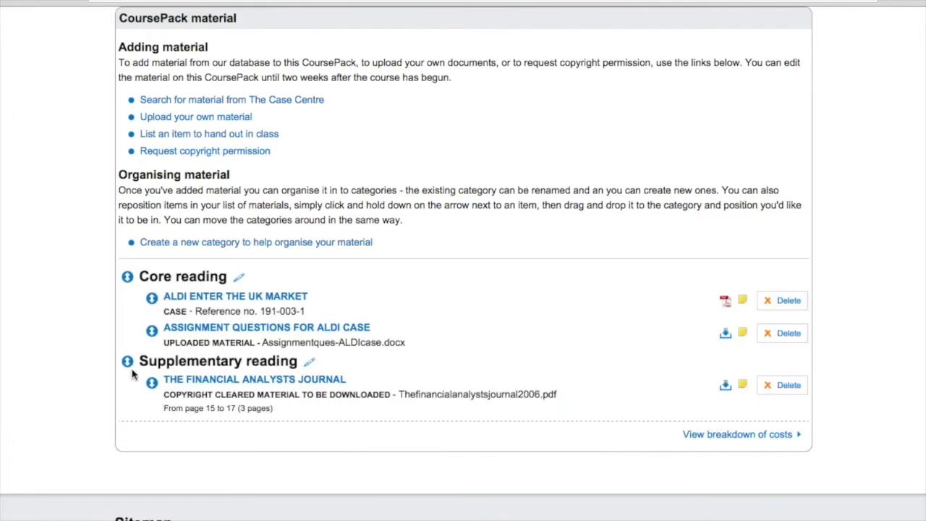
{"action": "left_click_drag", "start_coordinate": [128, 361], "coordinate": [136, 283]}
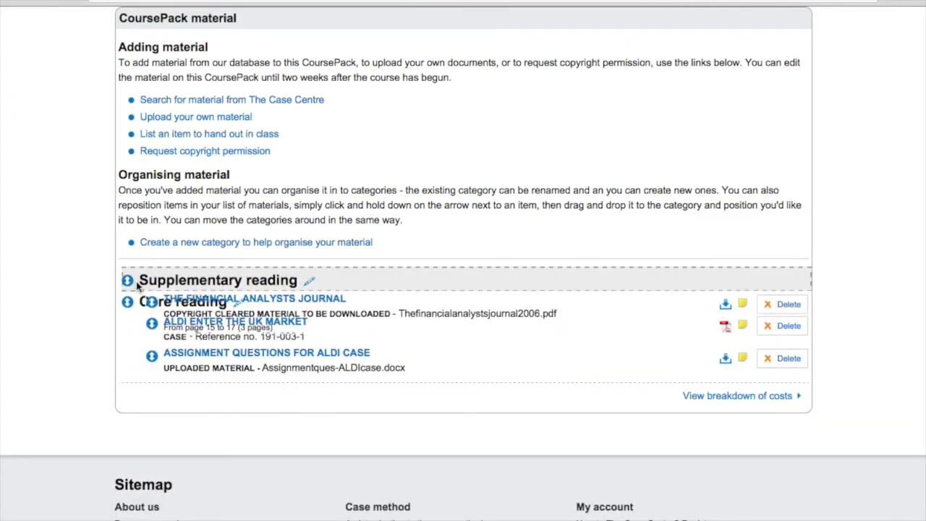
- Give the journal the note 'Useful background reading for week one' and view the cost breakdown
{"action": "mouse_move", "coordinate": [743, 366]}
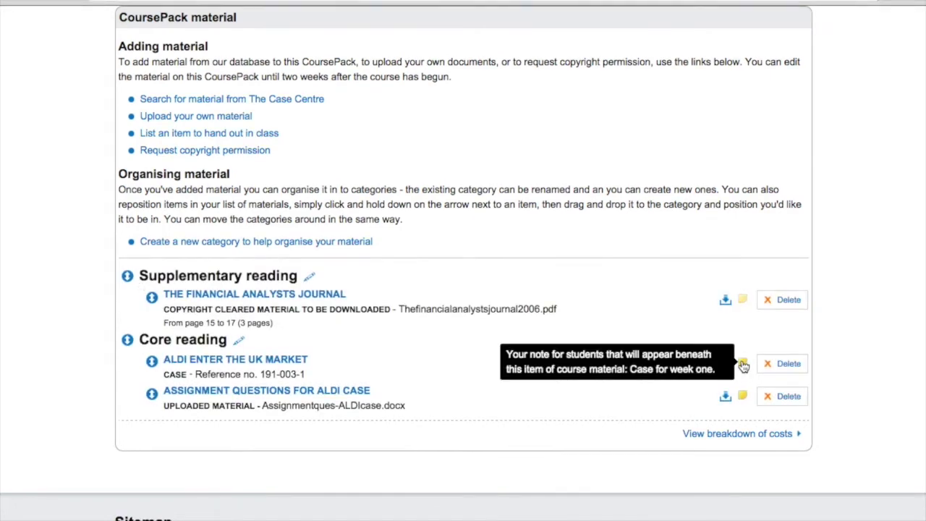
{"action": "left_click", "coordinate": [743, 301]}
{"action": "left_click", "coordinate": [541, 162]}
{"action": "type", "text": "Useful background reading for week one"}
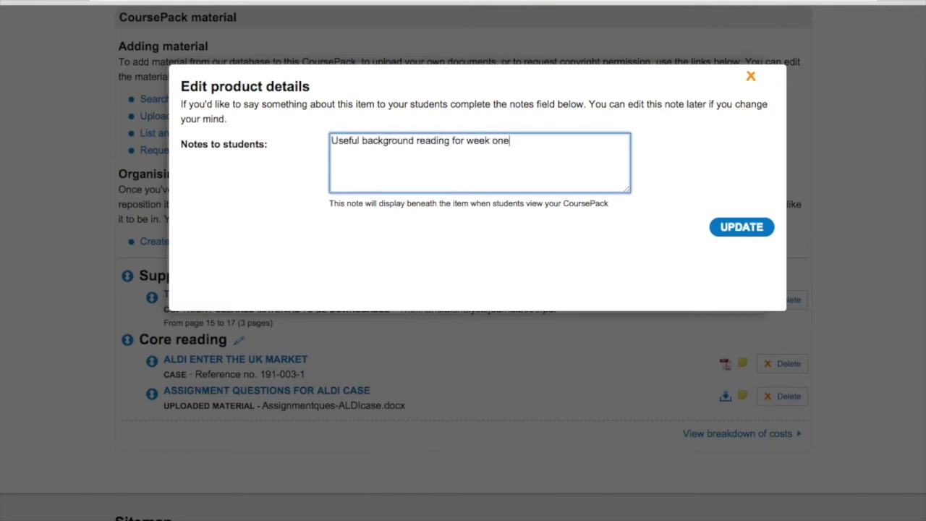
{"action": "left_click", "coordinate": [724, 227]}
{"action": "left_click_drag", "start_coordinate": [680, 434], "coordinate": [800, 434]}
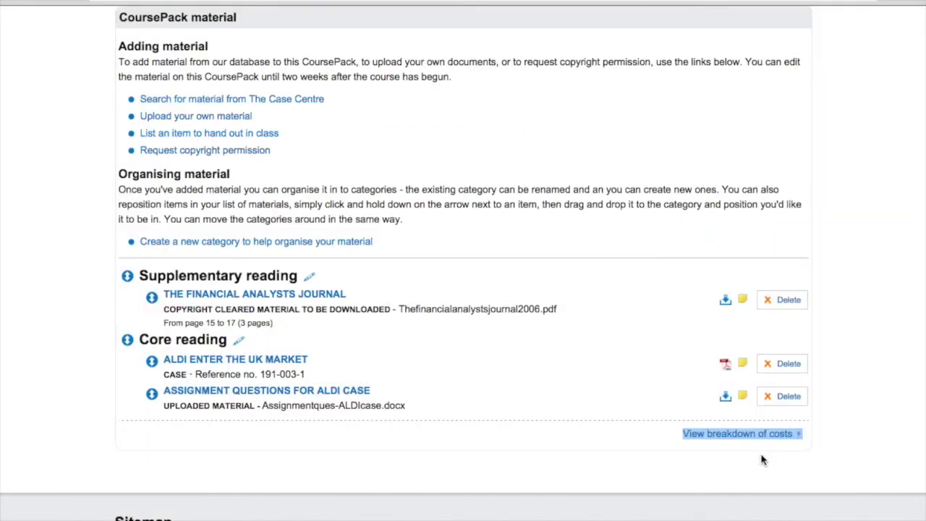
{"action": "left_click", "coordinate": [753, 435]}
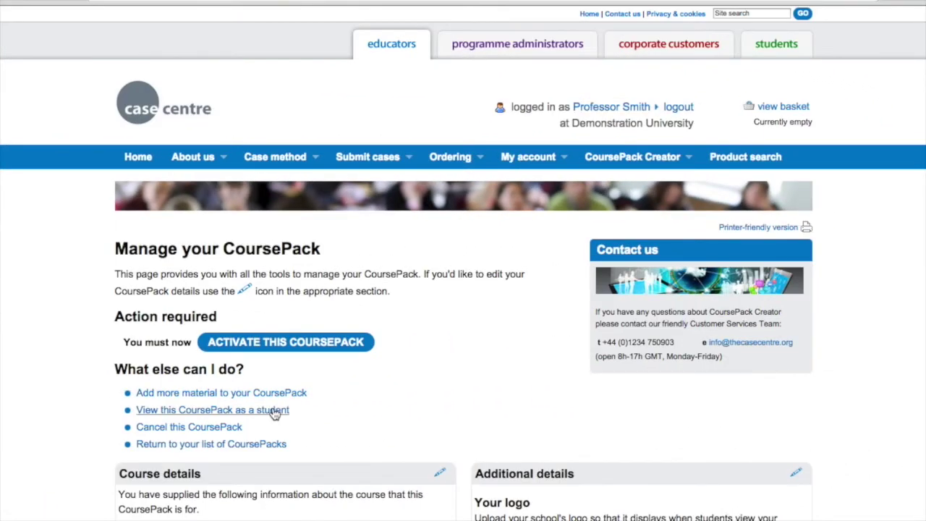
{"action": "left_click", "coordinate": [275, 411]}
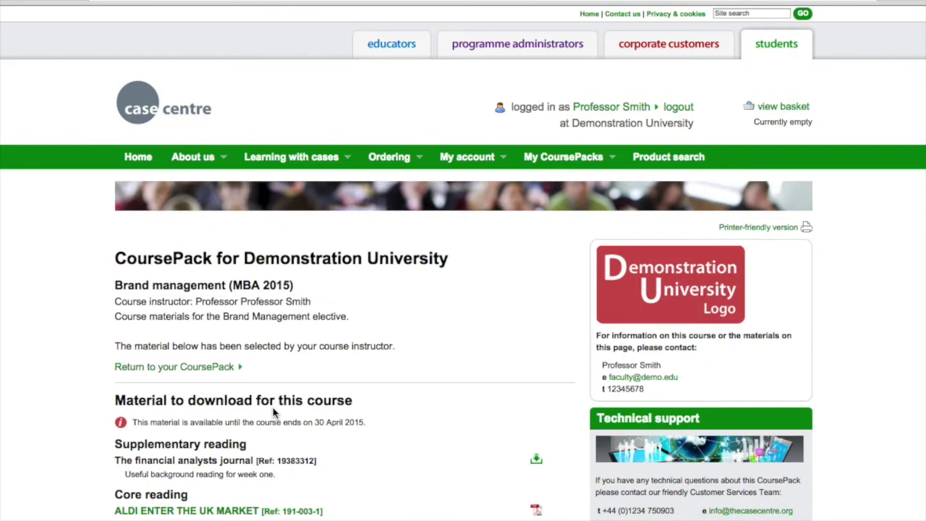
{"action": "scroll", "coordinate": [275, 413], "scroll_direction": "down", "scroll_amount": 3}
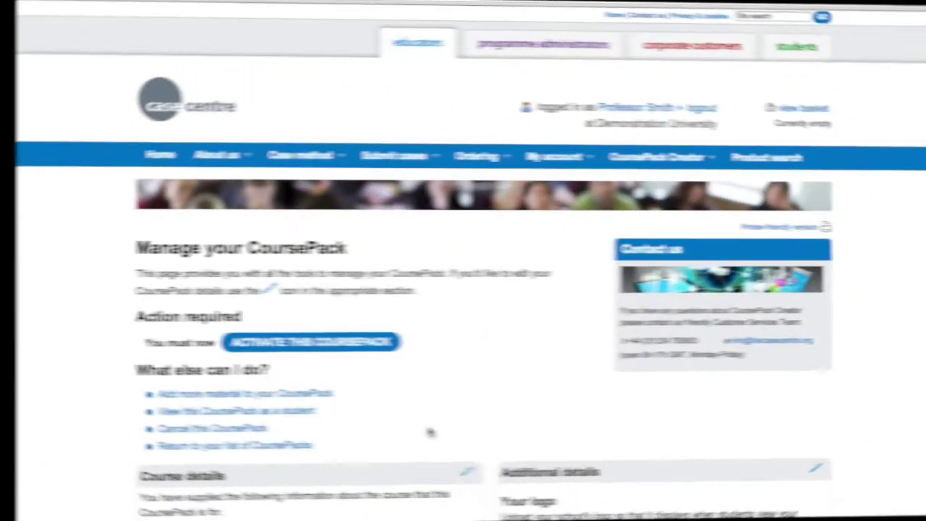
{"action": "scroll", "coordinate": [420, 428], "scroll_direction": "down", "scroll_amount": 3}
{"action": "scroll", "coordinate": [404, 432], "scroll_direction": "down", "scroll_amount": 3}
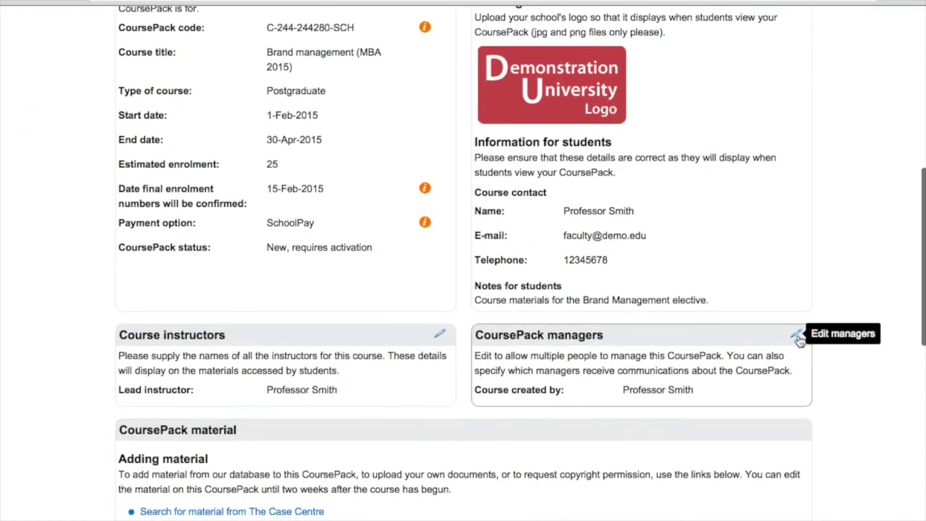
{"action": "left_click", "coordinate": [797, 336]}
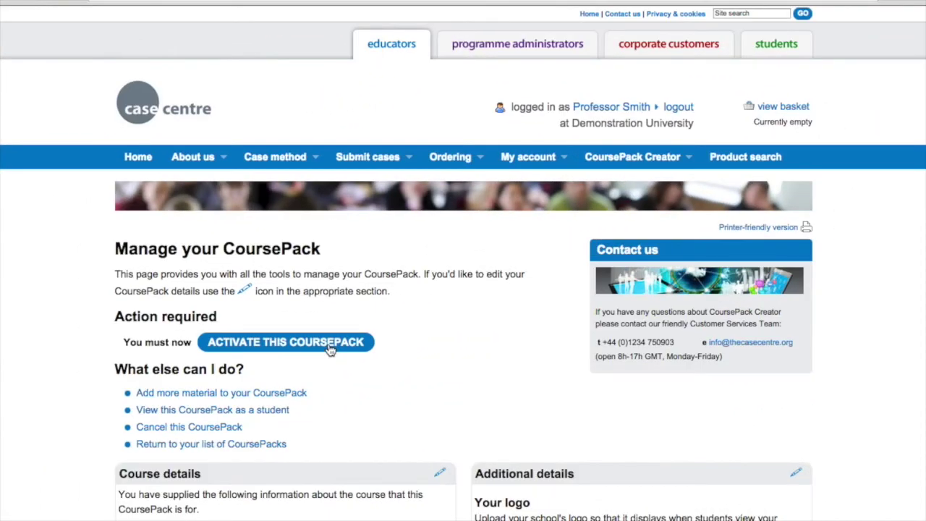
- Activate the CoursePack, confirming YES in the dialog
{"action": "left_click", "coordinate": [329, 345]}
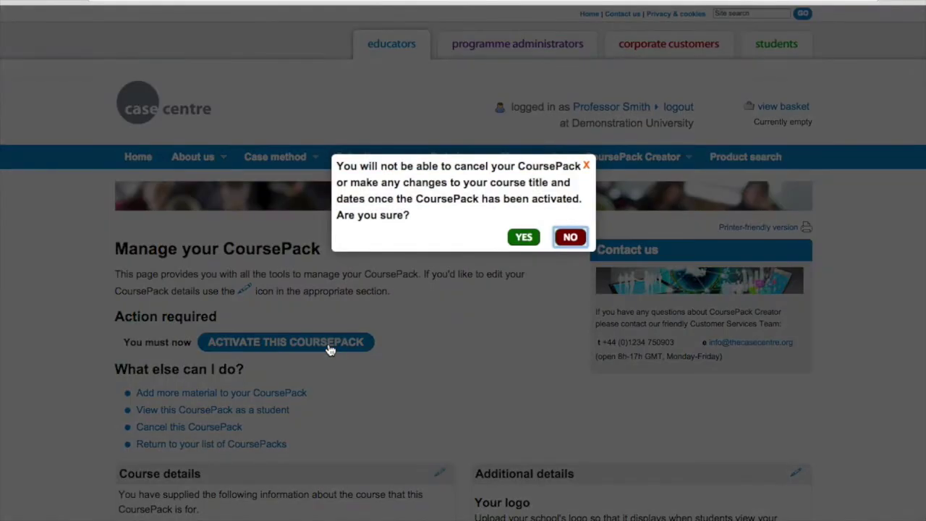
{"action": "left_click", "coordinate": [528, 240]}
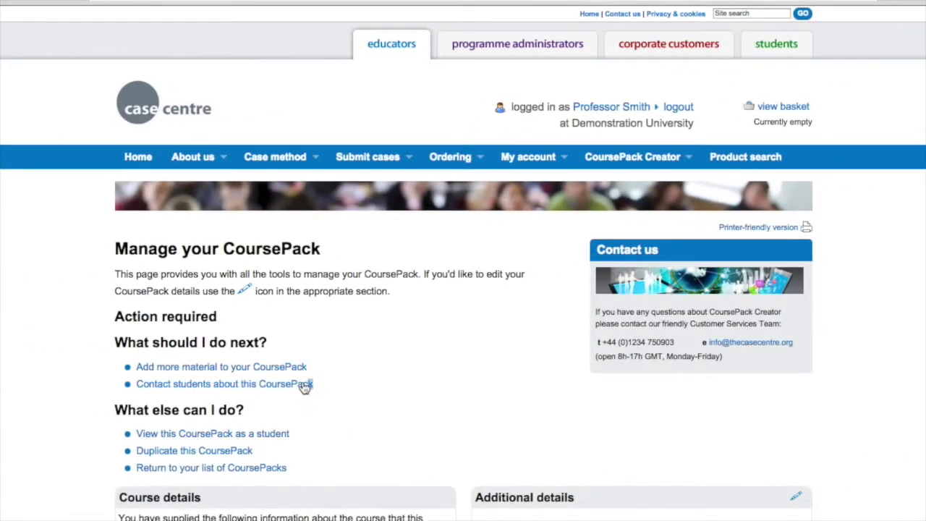
{"action": "left_click_drag", "start_coordinate": [305, 387], "coordinate": [140, 391]}
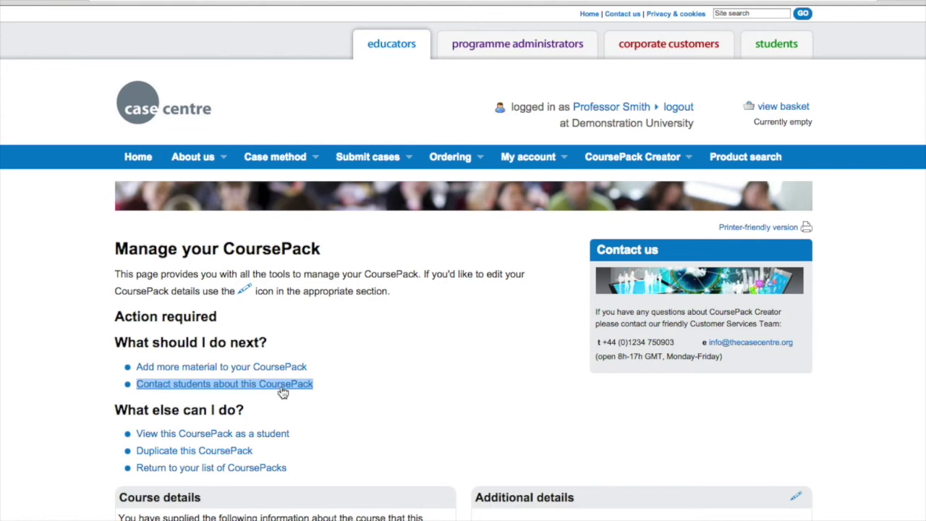
{"action": "left_click", "coordinate": [282, 389]}
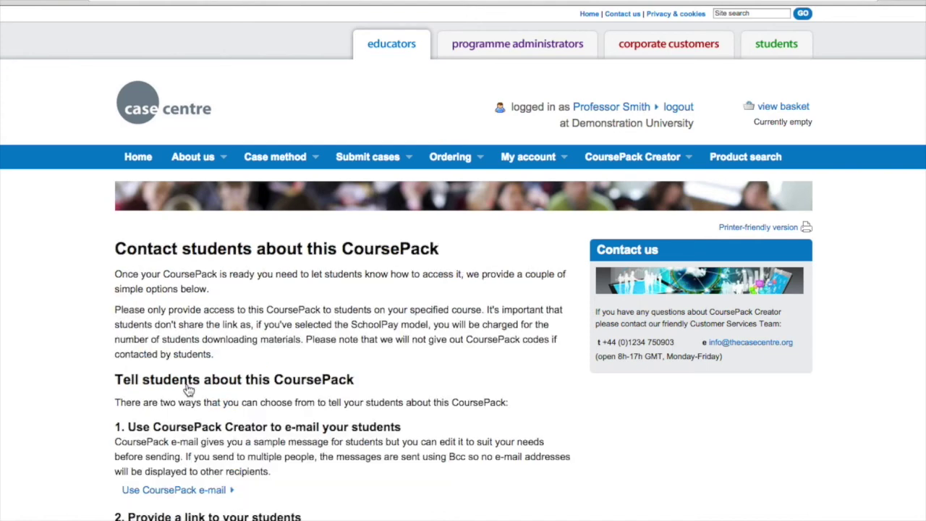
{"action": "left_click", "coordinate": [170, 490]}
{"action": "scroll", "coordinate": [165, 489], "scroll_direction": "down", "scroll_amount": 1}
{"action": "scroll", "coordinate": [165, 490], "scroll_direction": "down", "scroll_amount": 7}
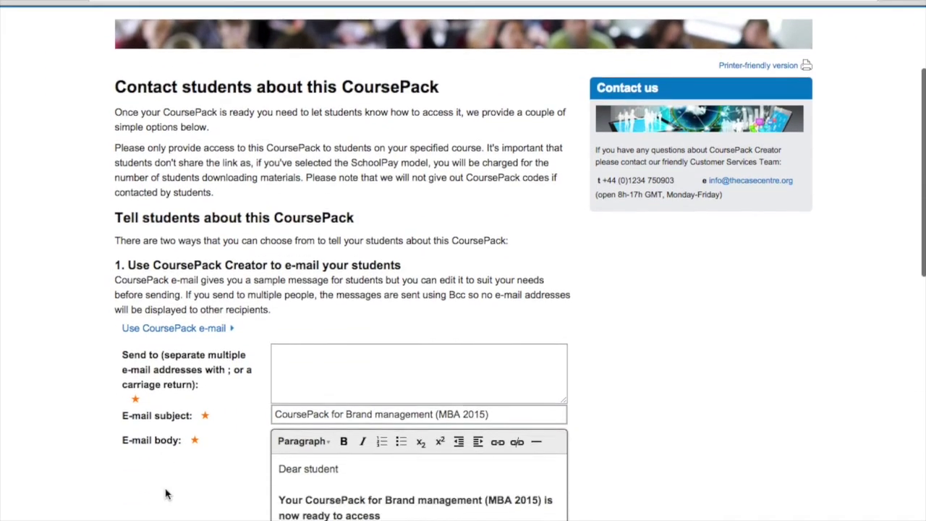
{"action": "scroll", "coordinate": [165, 490], "scroll_direction": "down", "scroll_amount": 1}
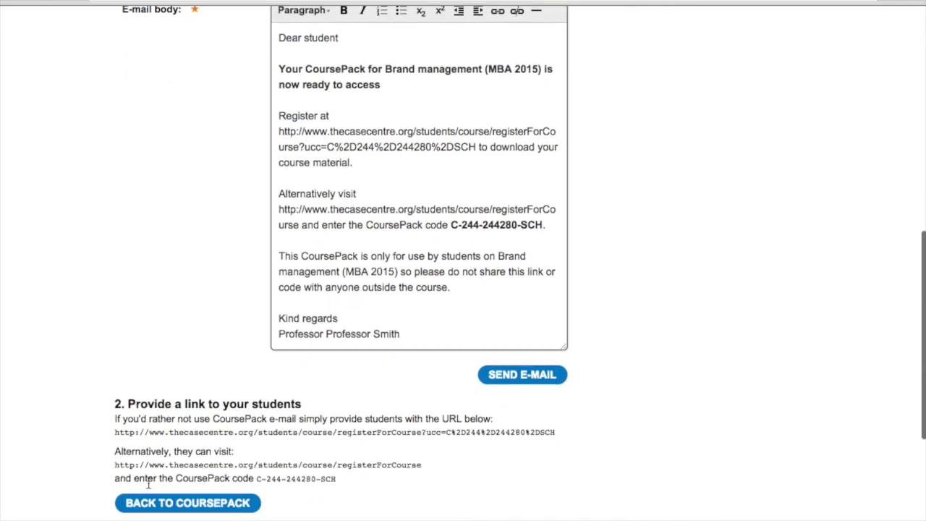
{"action": "left_click_drag", "start_coordinate": [114, 435], "coordinate": [235, 443]}
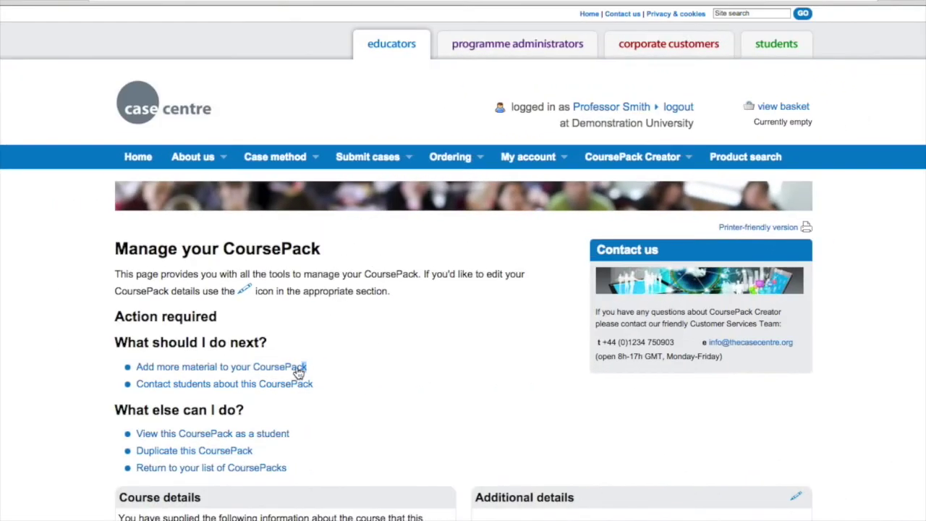
{"action": "left_click_drag", "start_coordinate": [306, 368], "coordinate": [141, 369]}
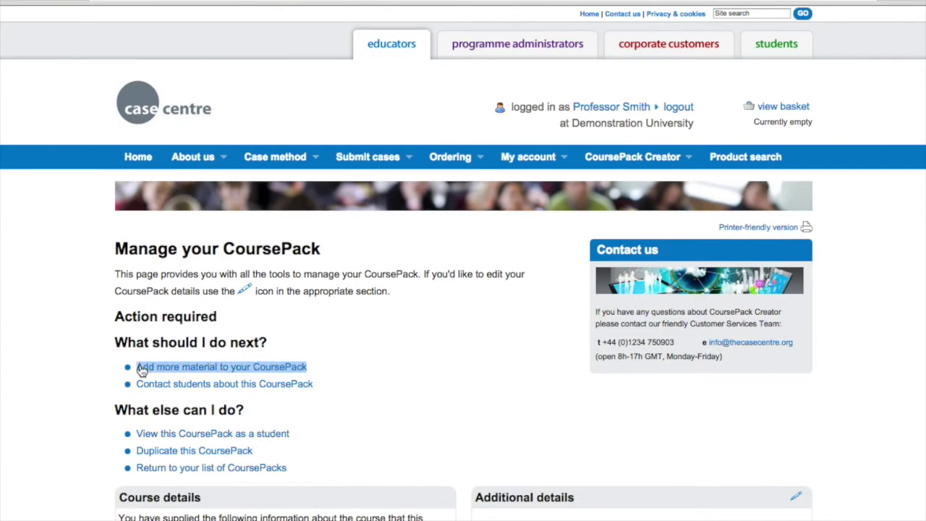
- List the 2 students registered for the CoursePack
{"action": "left_click", "coordinate": [173, 375]}
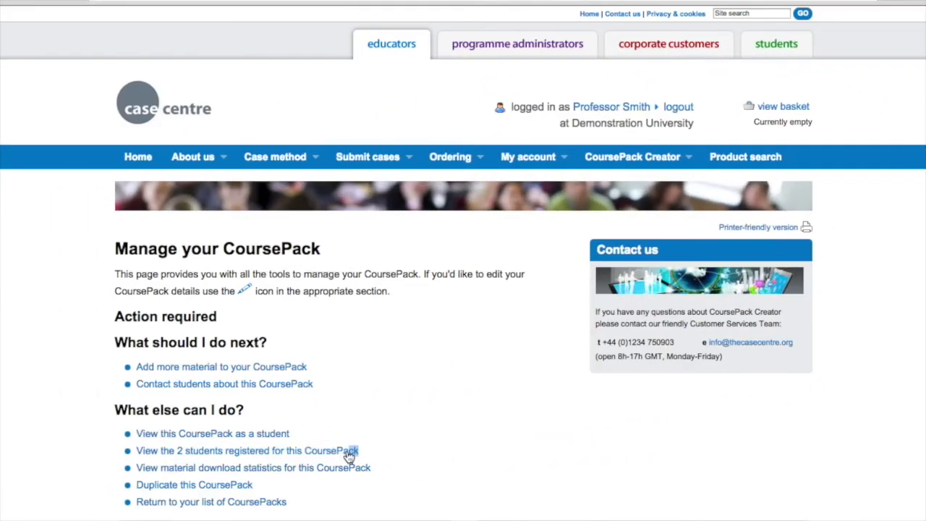
{"action": "left_click_drag", "start_coordinate": [357, 451], "coordinate": [143, 461]}
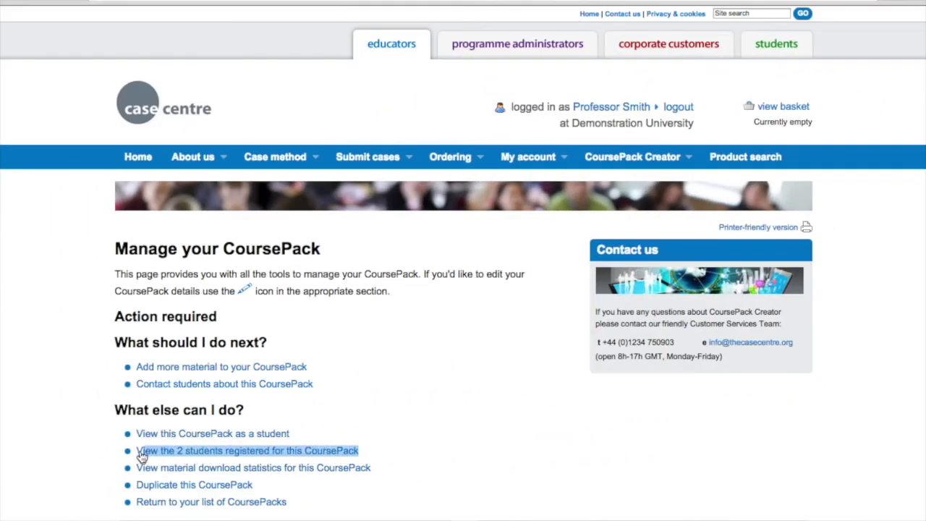
{"action": "left_click", "coordinate": [181, 459]}
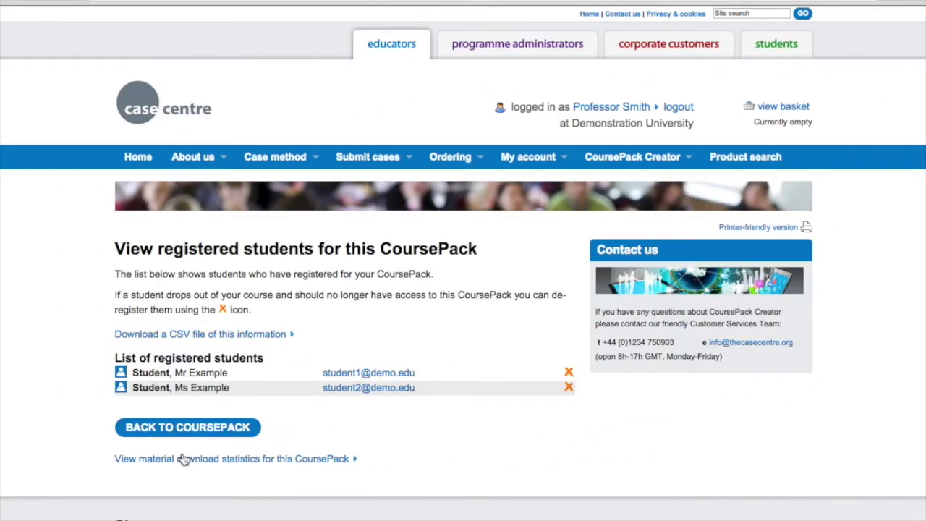
- Show material download statistics: ALDI case downloaded by 2 students, journal not yet downloaded
{"action": "left_click_drag", "start_coordinate": [113, 336], "coordinate": [270, 346]}
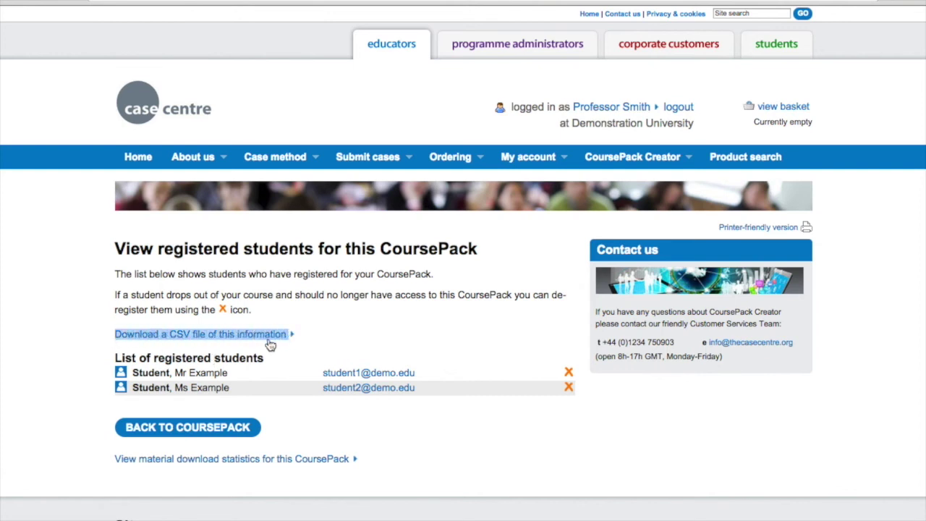
{"action": "left_click", "coordinate": [239, 459]}
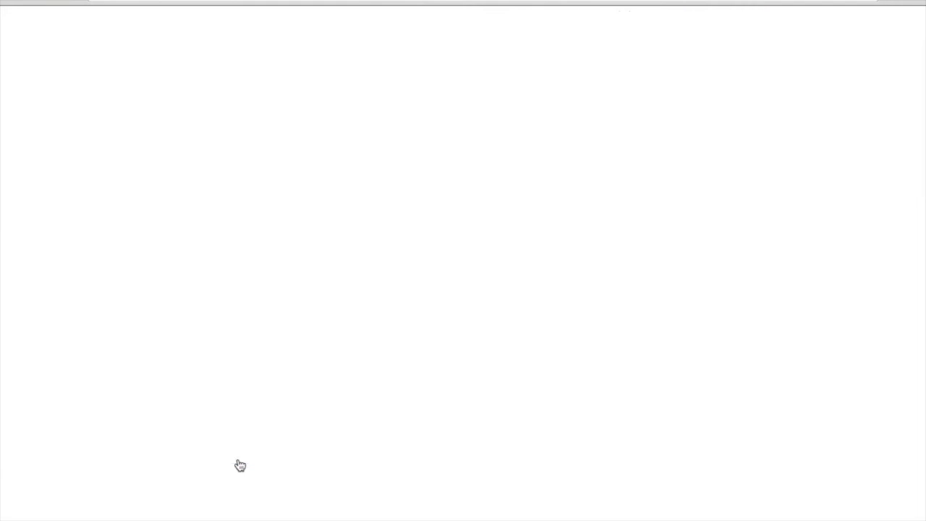
{"action": "scroll", "coordinate": [240, 465], "scroll_direction": "down", "scroll_amount": 3}
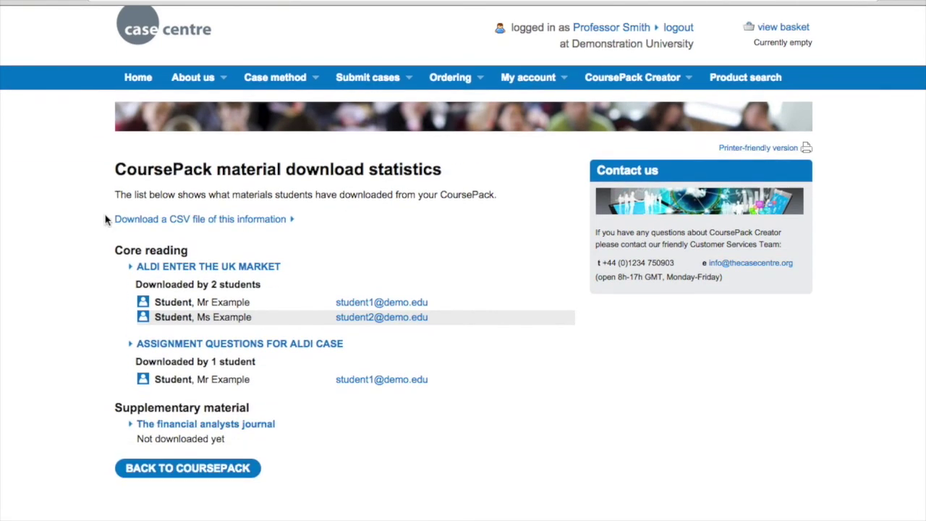